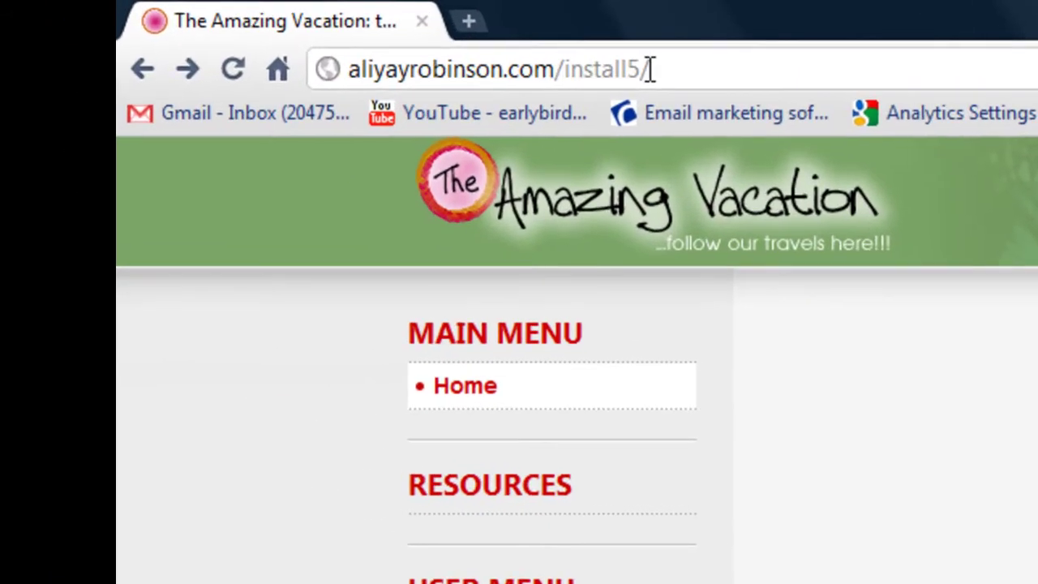
# Open The Amazing Vacation's administrator control panel at the /install5/administrator/ address
pyautogui.click(650, 69)
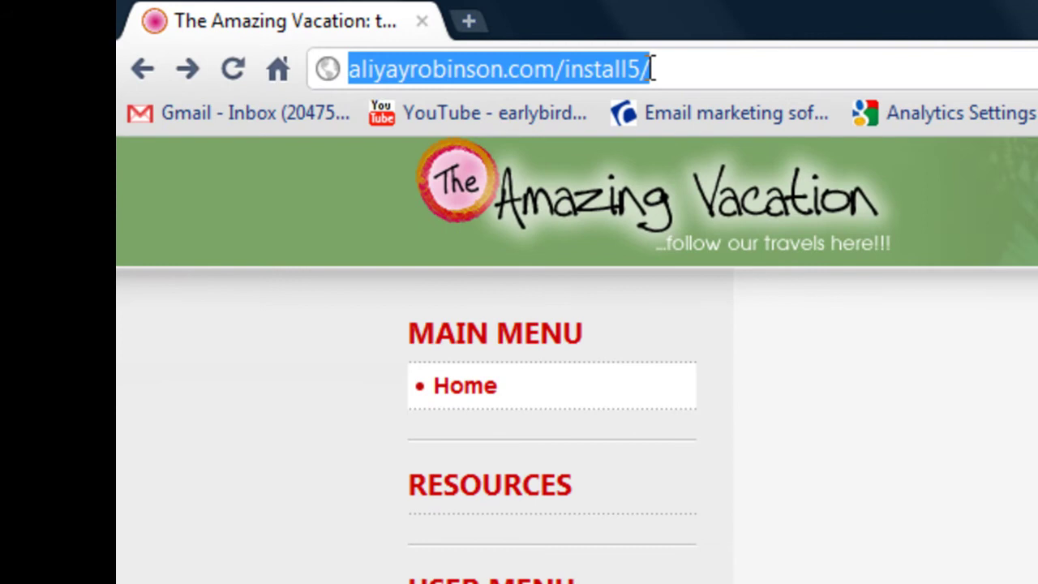
pyautogui.click(650, 69)
pyautogui.write('ad')
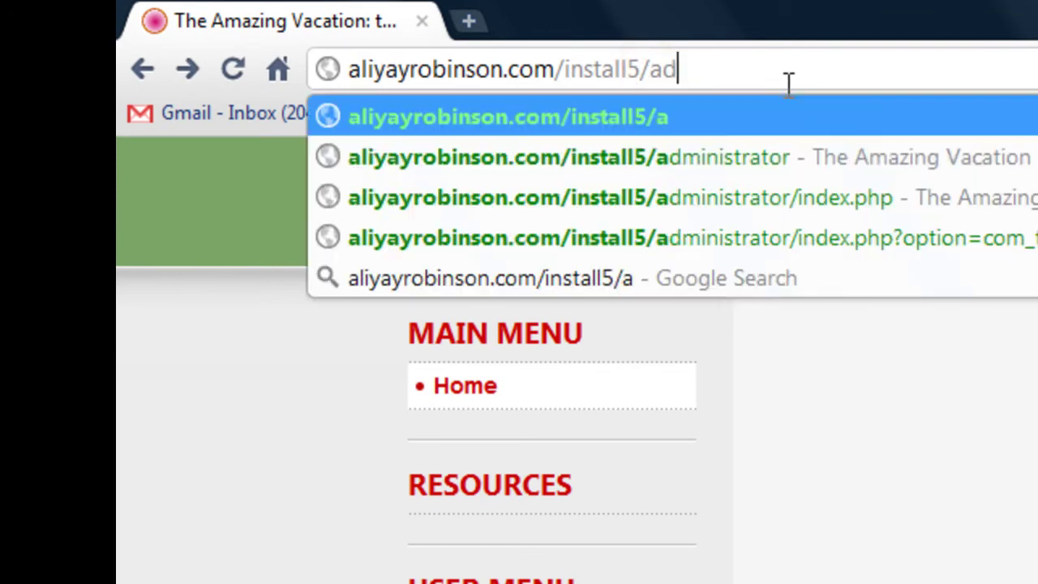
pyautogui.write('min')
pyautogui.press('Down')
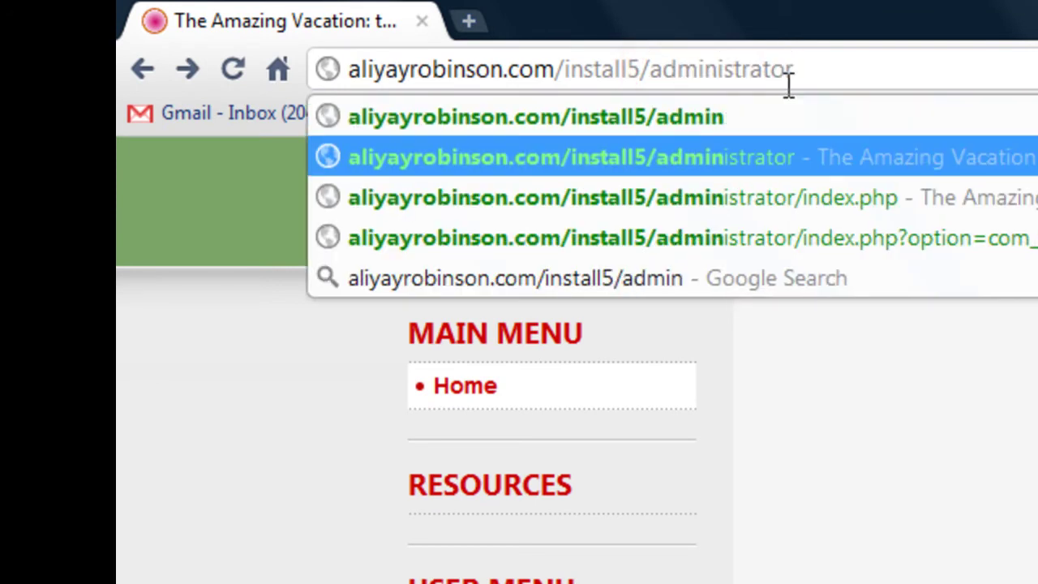
pyautogui.press('Return')
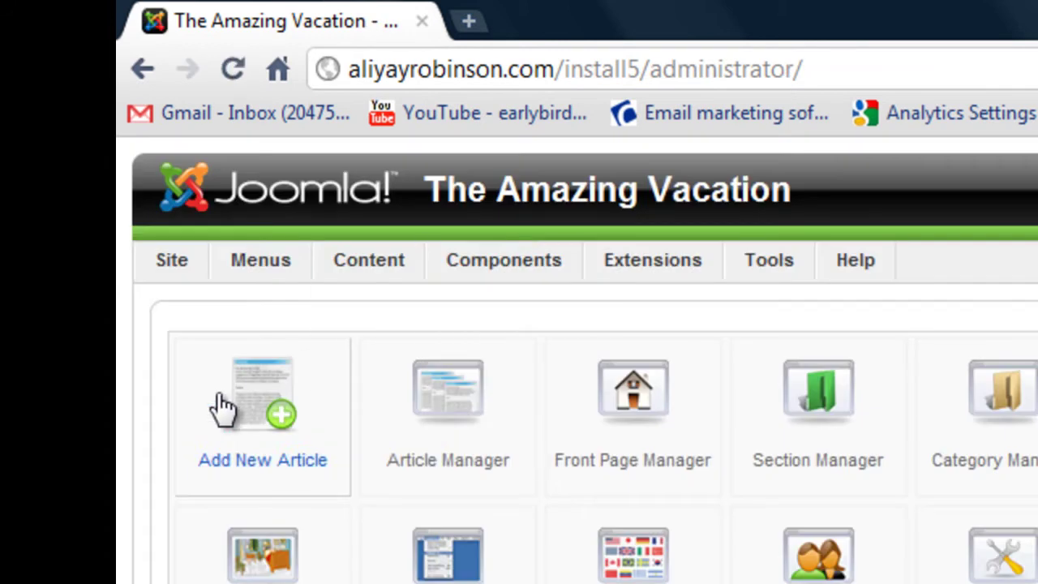
# Start a new article titled 'Destination 2010'
pyautogui.click(285, 419)
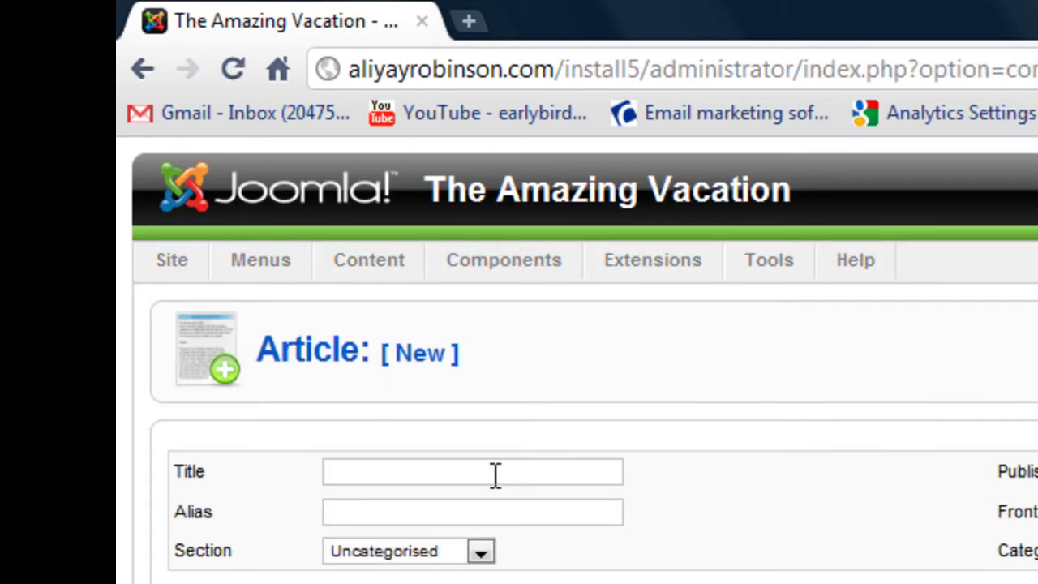
pyautogui.click(496, 473)
pyautogui.write('D')
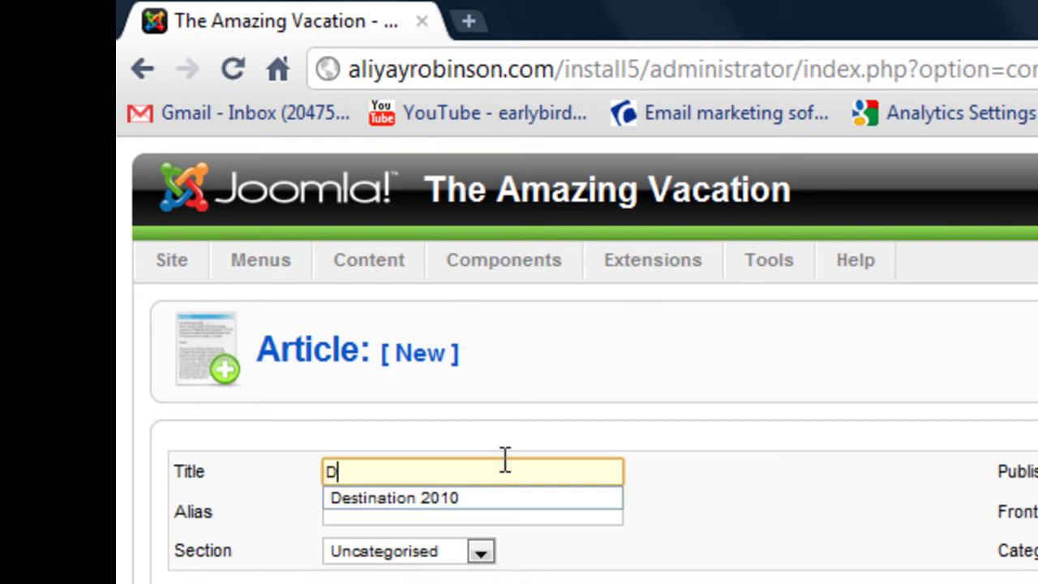
pyautogui.press('Down')
pyautogui.press('Return')
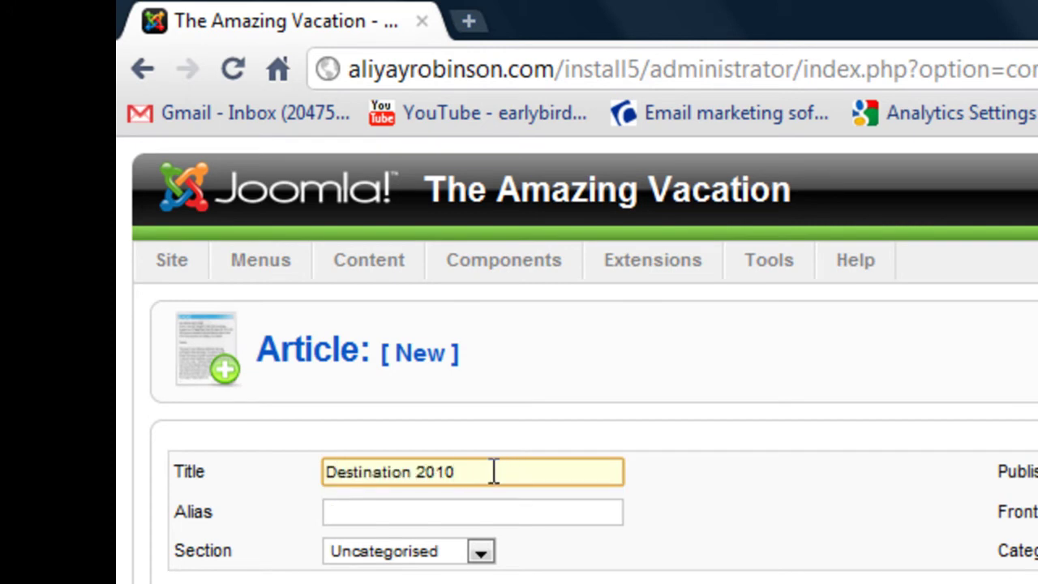
# Set the alias to 'destination-2010' and set Front Page to Yes
pyautogui.click(457, 513)
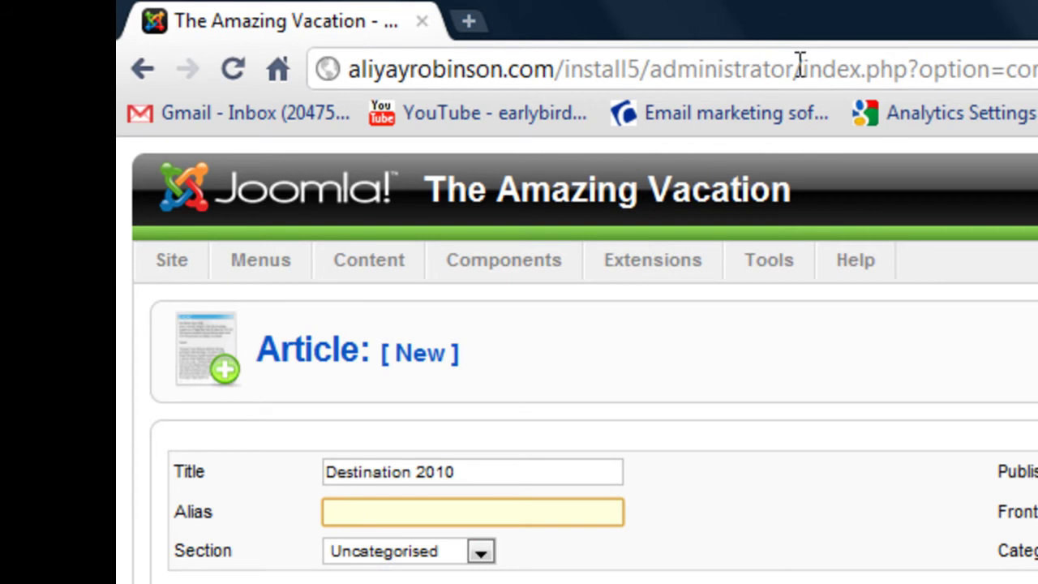
pyautogui.moveTo(799, 66); pyautogui.dragTo(921, 75)
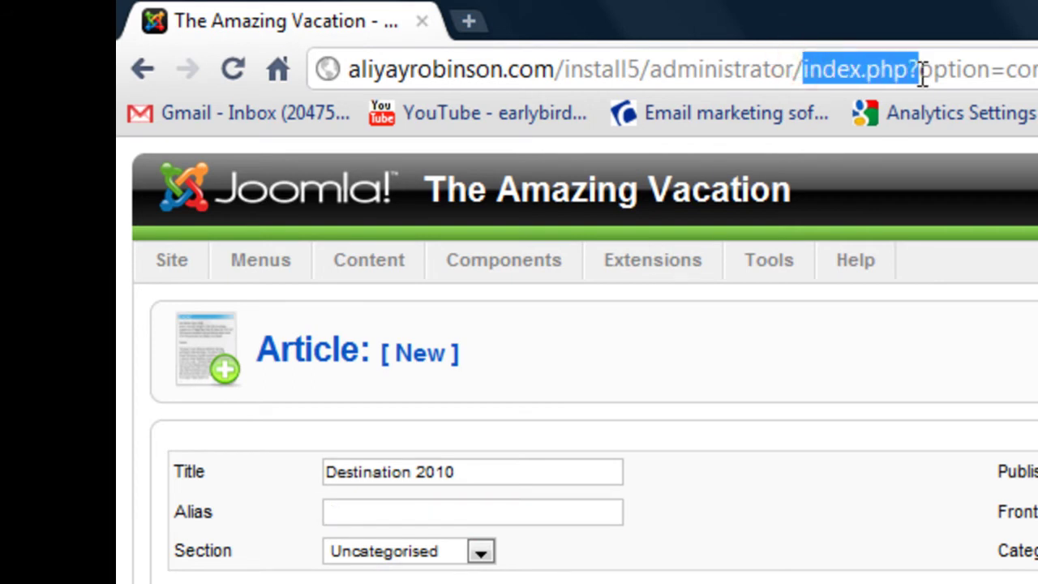
pyautogui.click(390, 510)
pyautogui.click(356, 537)
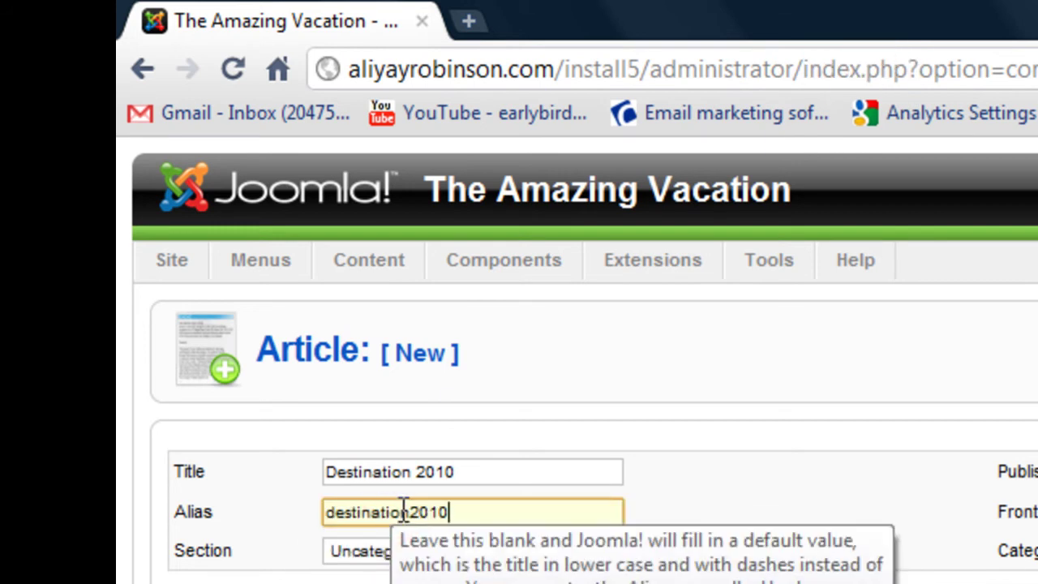
pyautogui.click(411, 509)
pyautogui.moveTo(411, 506)
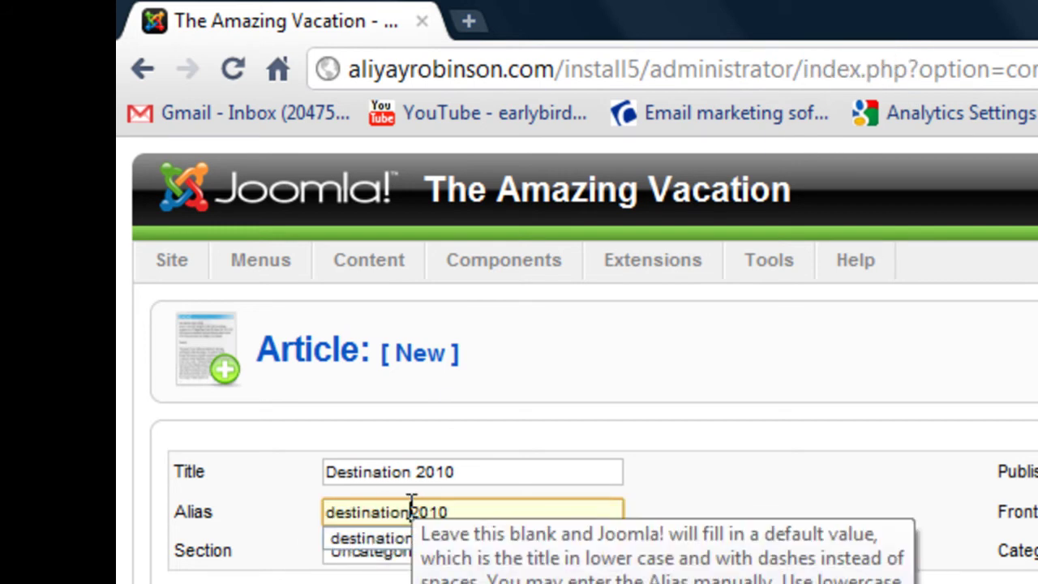
pyautogui.write('-')
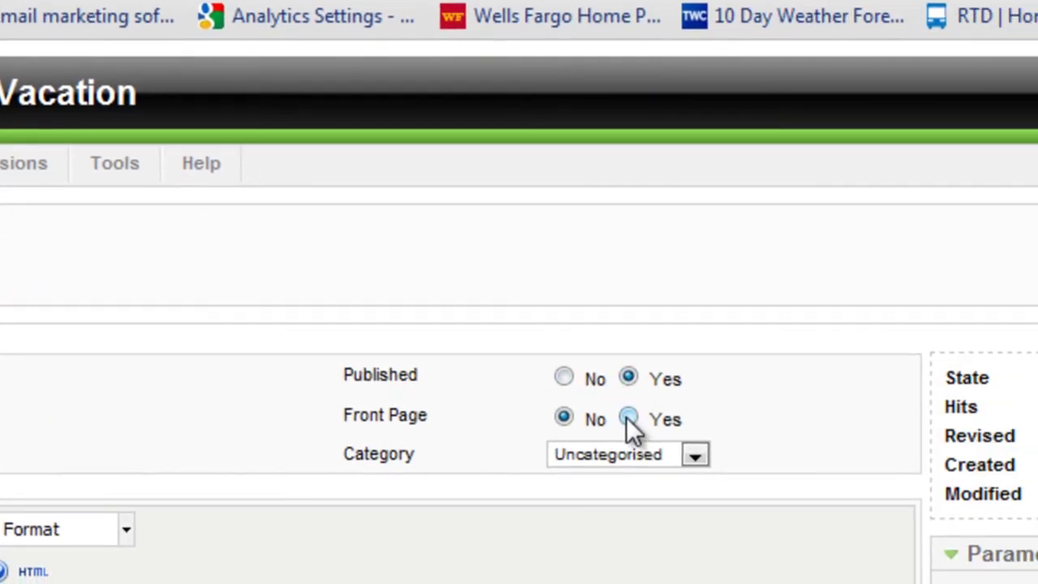
pyautogui.click(629, 417)
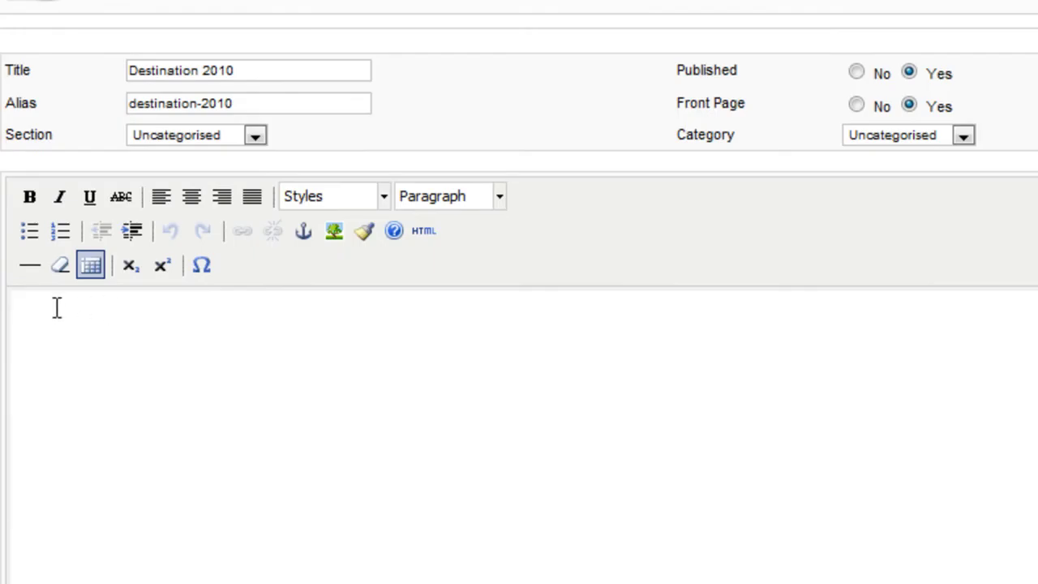
# Upload the orange leaf photo to the image library
pyautogui.click(41, 495)
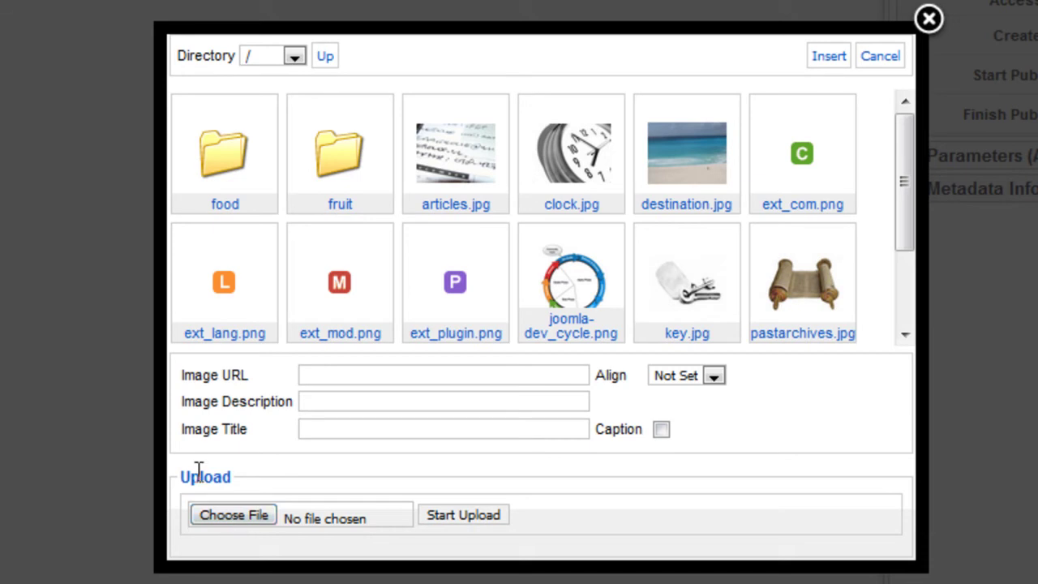
pyautogui.moveTo(252, 476); pyautogui.dragTo(191, 474)
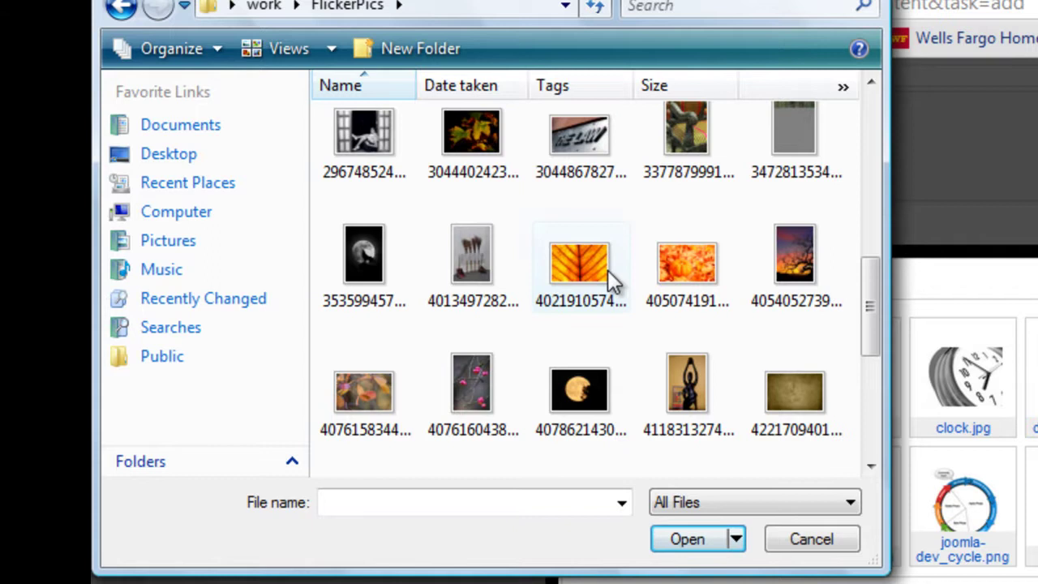
pyautogui.click(592, 279)
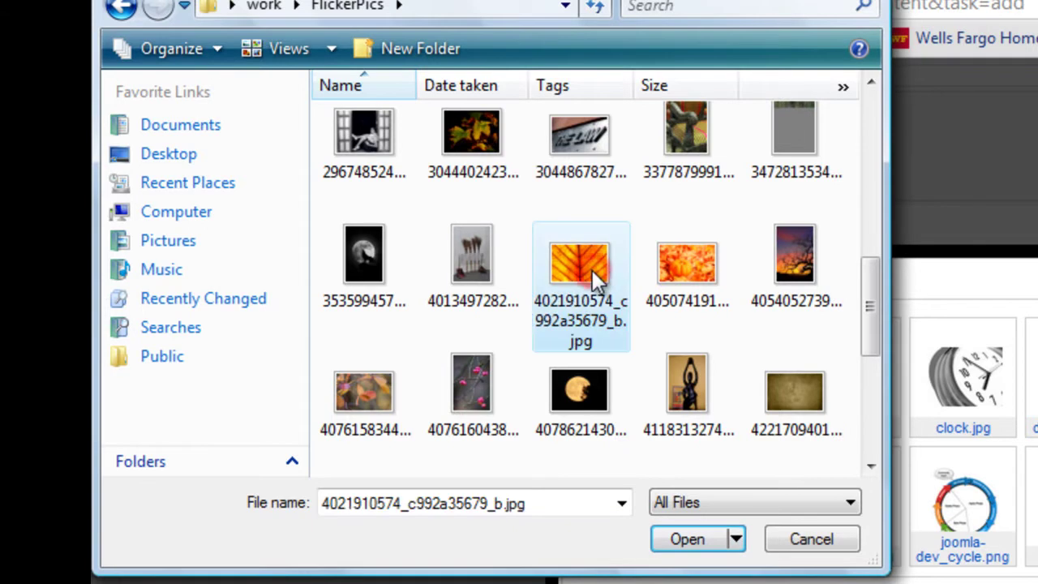
pyautogui.click(702, 542)
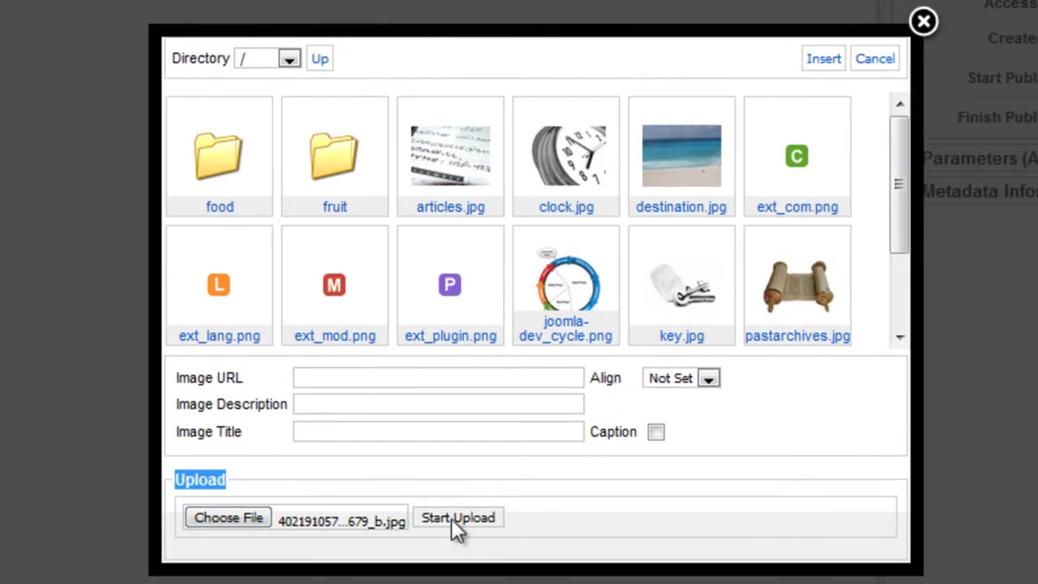
pyautogui.click(452, 519)
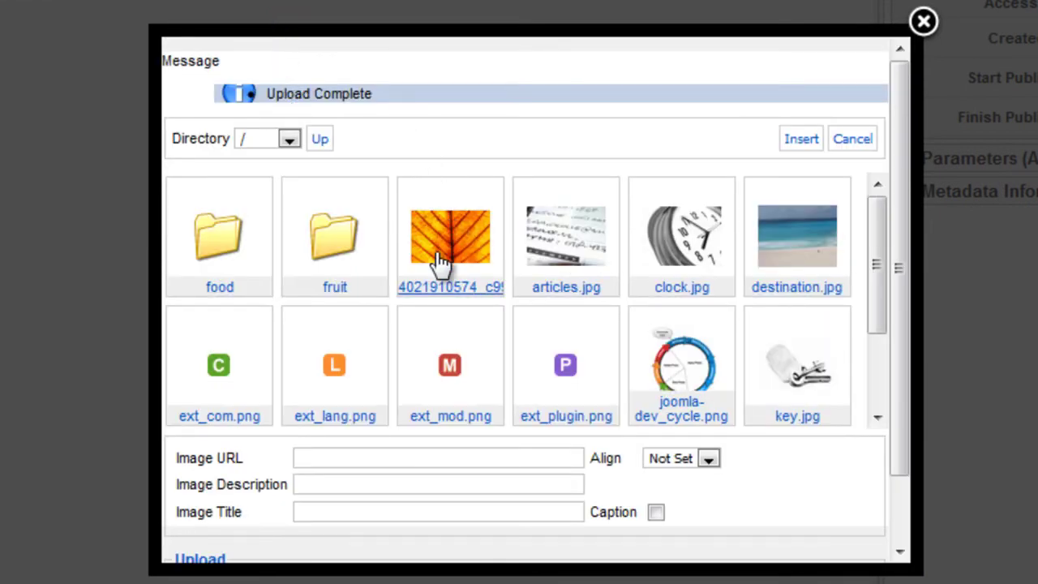
# Insert images/stories/destination.jpg into the article body
pyautogui.click(797, 254)
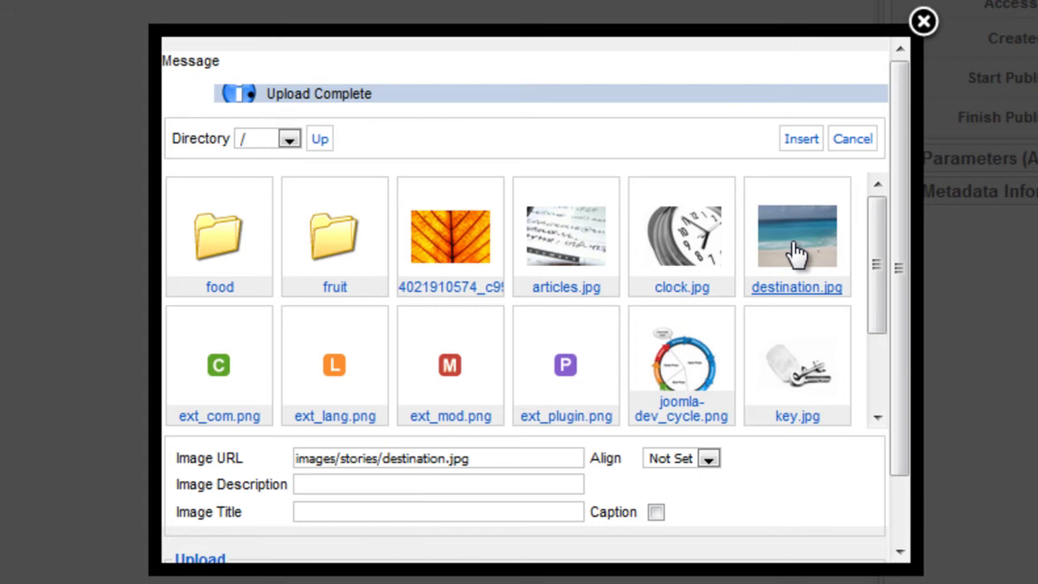
pyautogui.moveTo(486, 454); pyautogui.dragTo(296, 456)
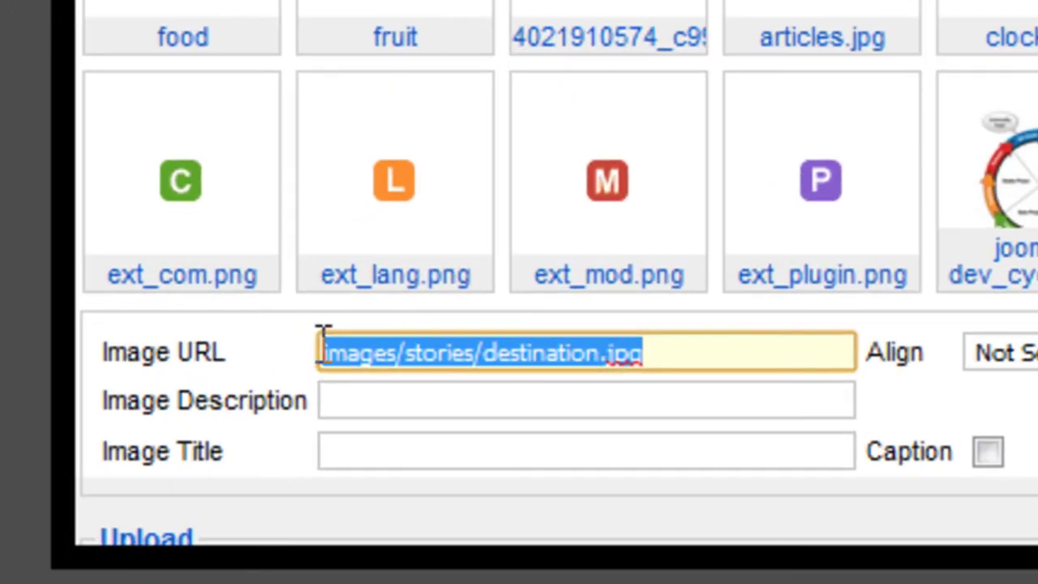
pyautogui.click(706, 345)
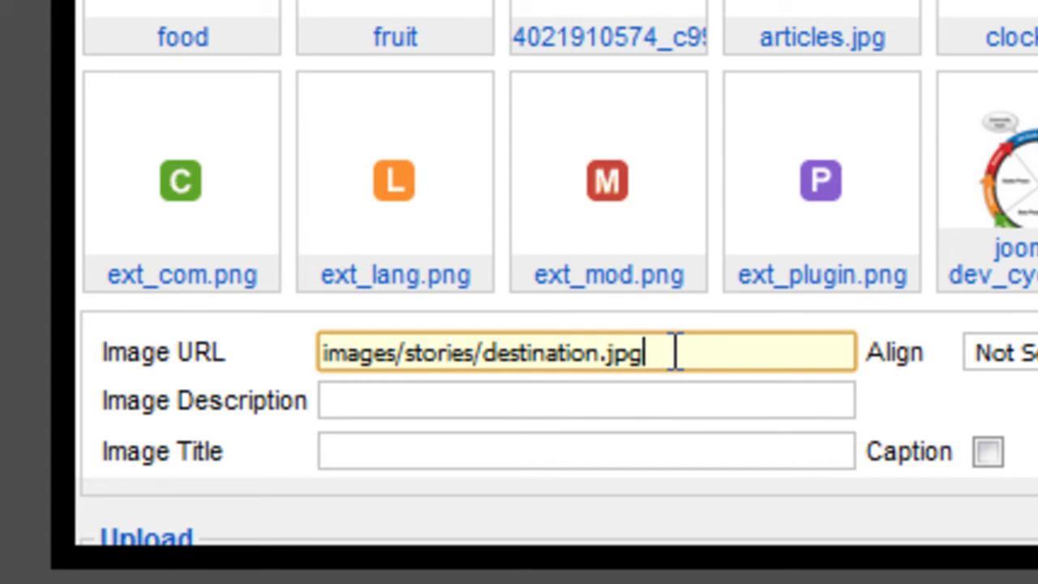
pyautogui.moveTo(674, 354); pyautogui.dragTo(464, 357)
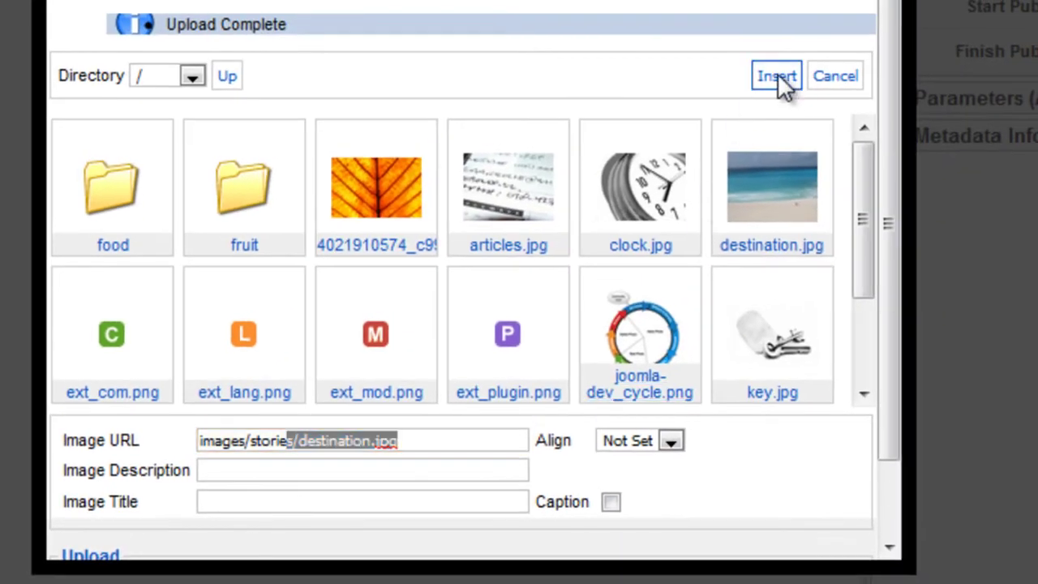
pyautogui.click(779, 77)
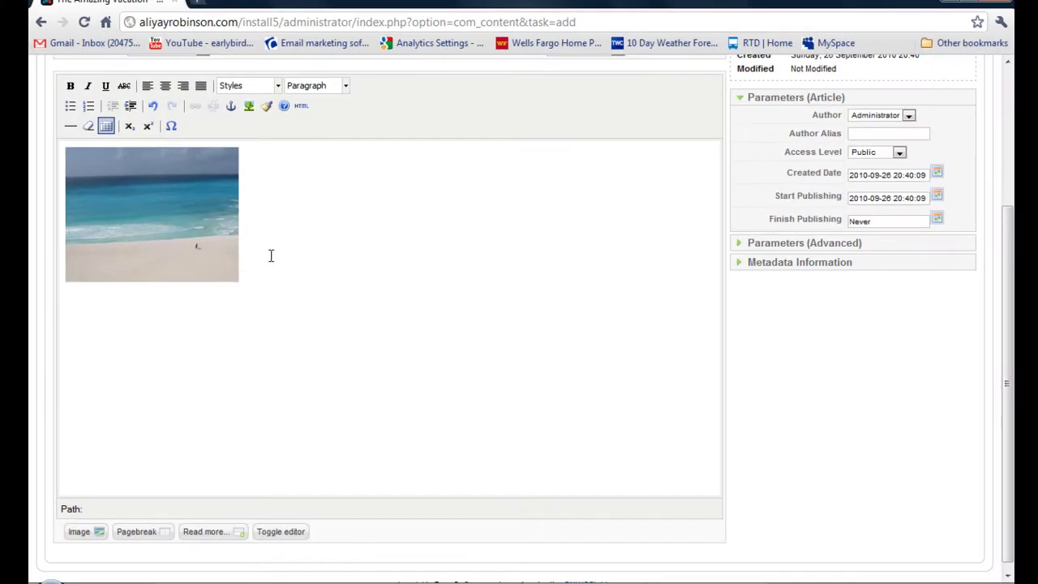
# Copy the first Lorem ipsum paragraph from WEB LATIN.txt, then place the caret beside the beach image
pyautogui.click(553, 470)
pyautogui.hotkey('alt', 'Tab')
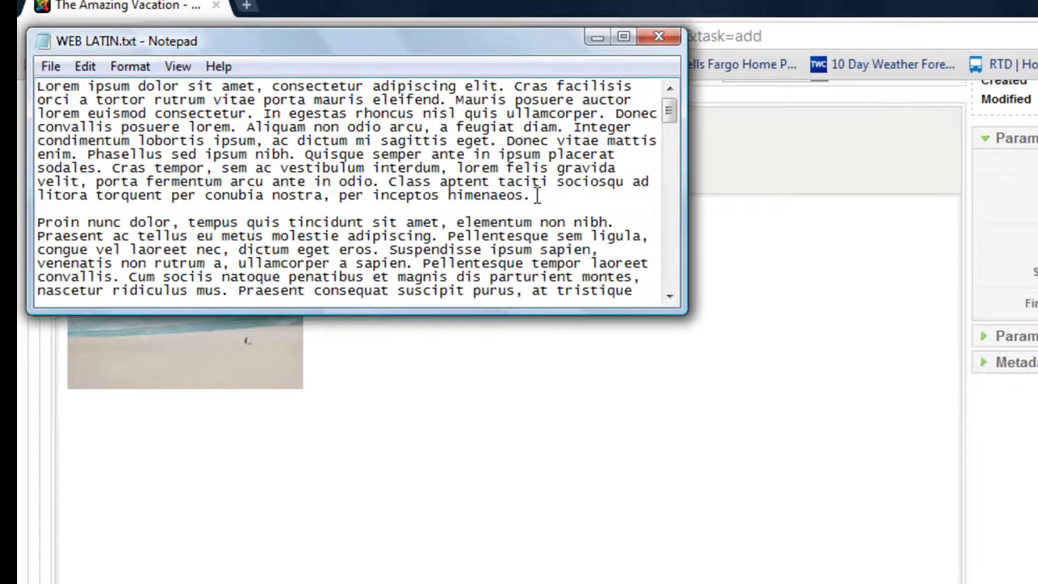
pyautogui.moveTo(535, 194); pyautogui.dragTo(38, 86)
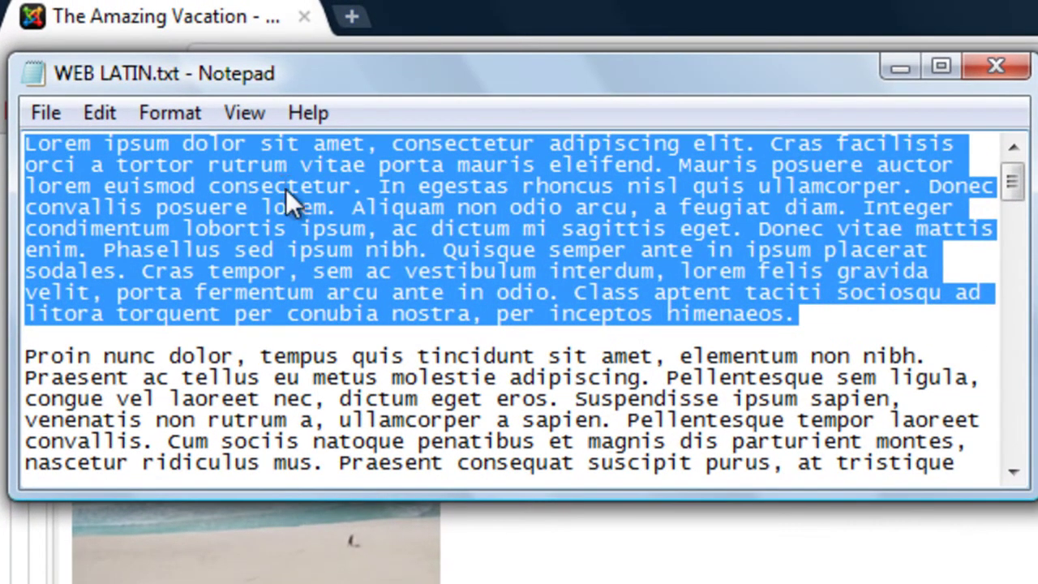
pyautogui.rightClick(285, 189)
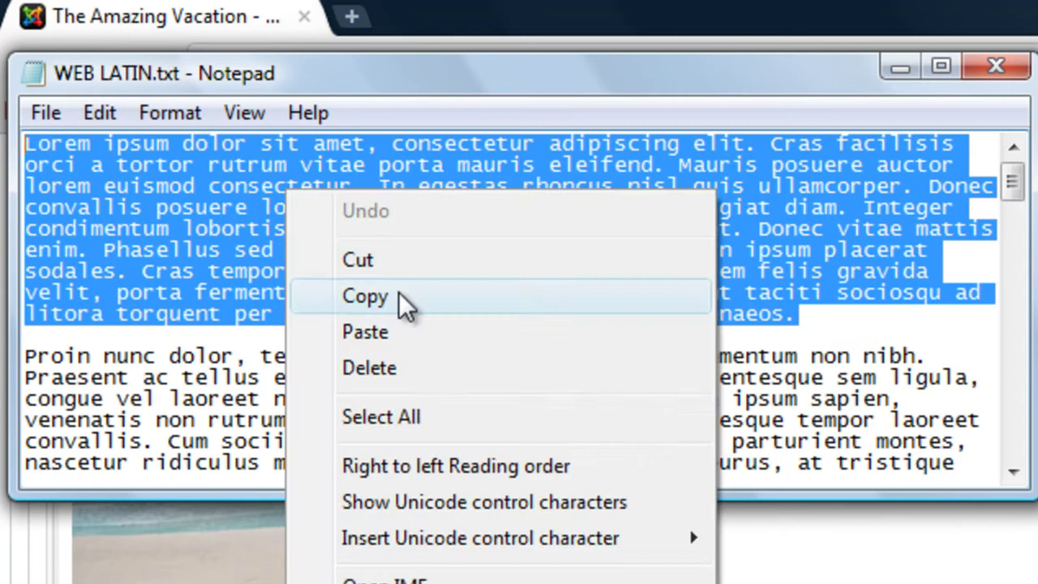
pyautogui.click(398, 294)
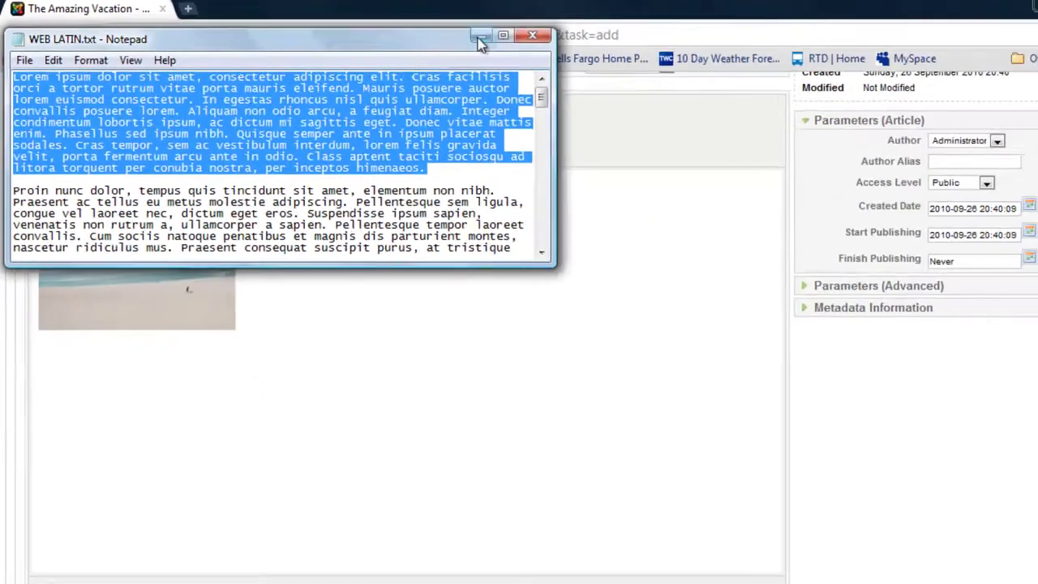
pyautogui.click(479, 37)
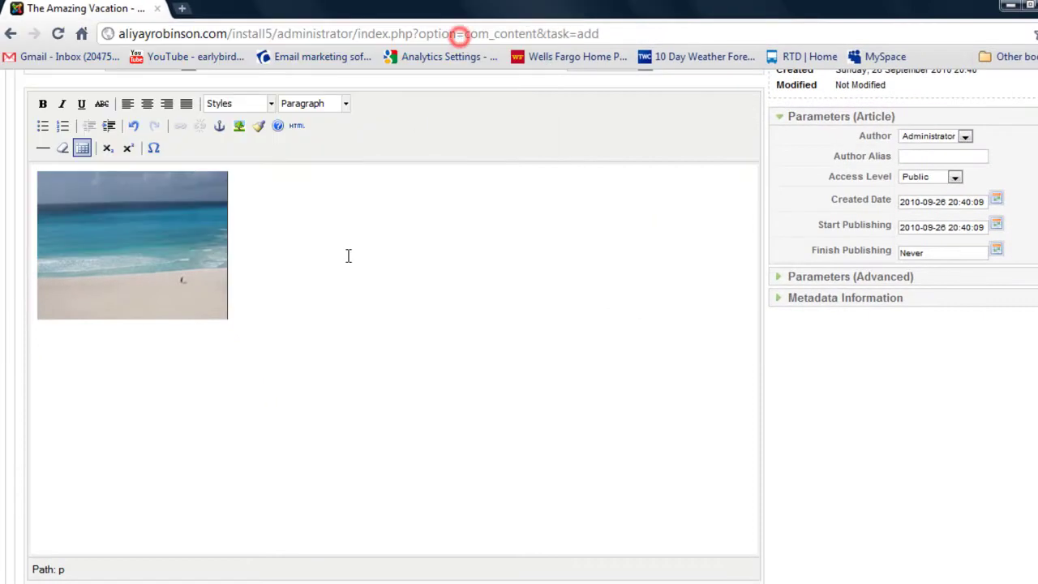
pyautogui.click(296, 289)
# Paste the Lorem ipsum paragraph, set the author alias to the author's name, and keep Public access
pyautogui.hotkey('ctrl', 'v')
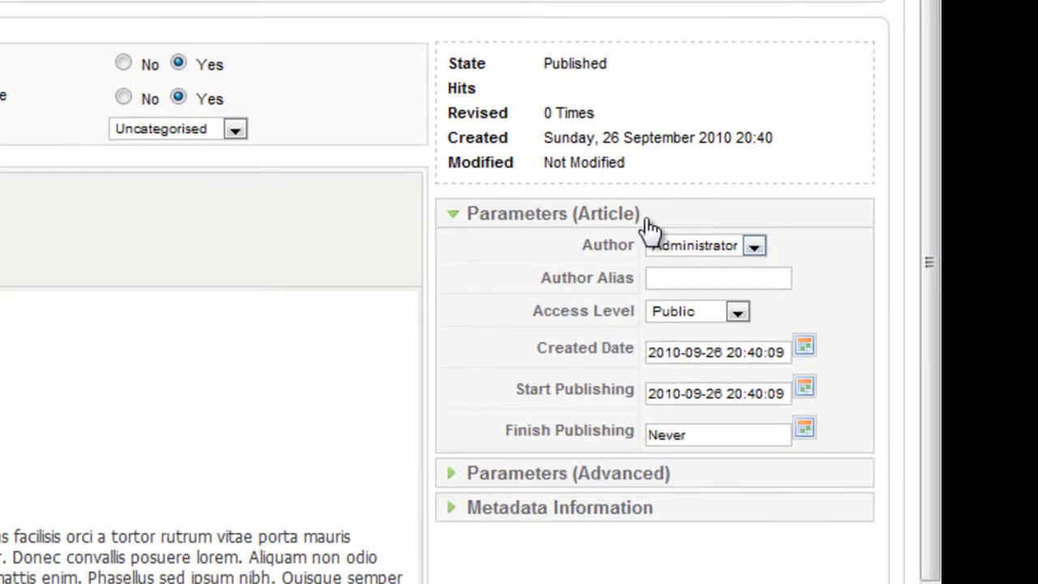
pyautogui.click(721, 279)
pyautogui.click(719, 283)
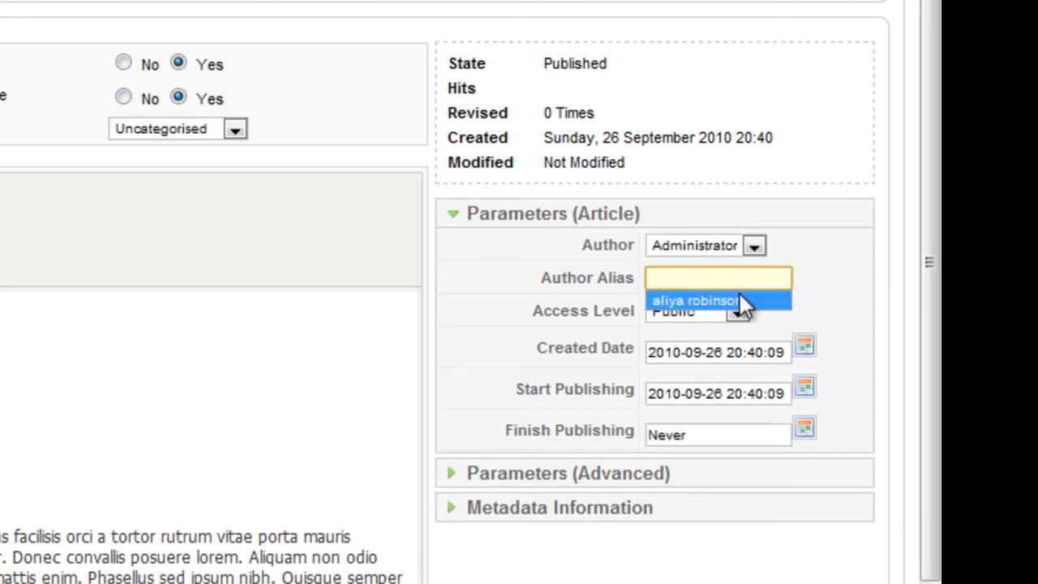
pyautogui.click(737, 299)
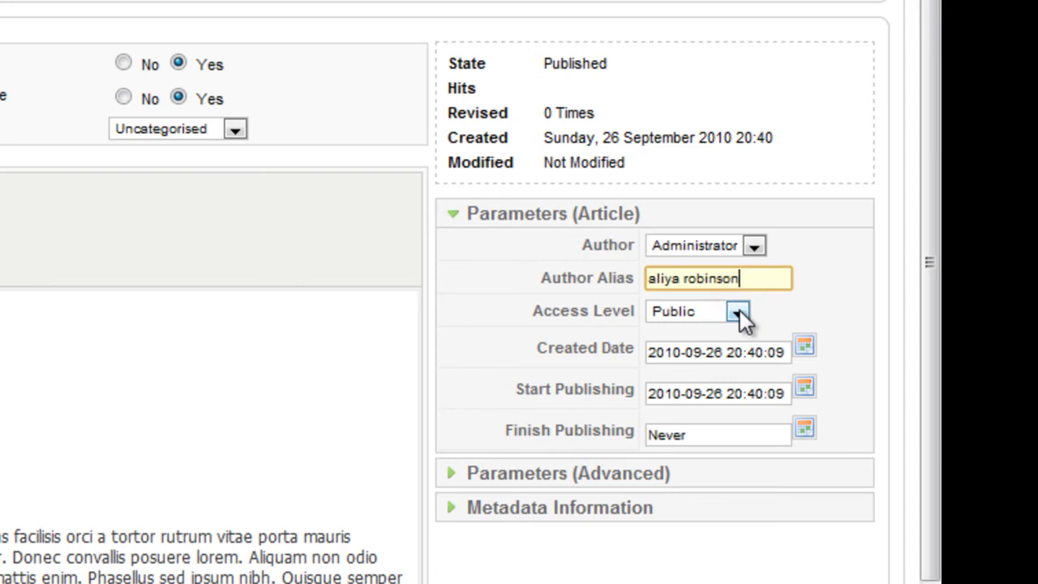
pyautogui.click(738, 312)
pyautogui.click(737, 312)
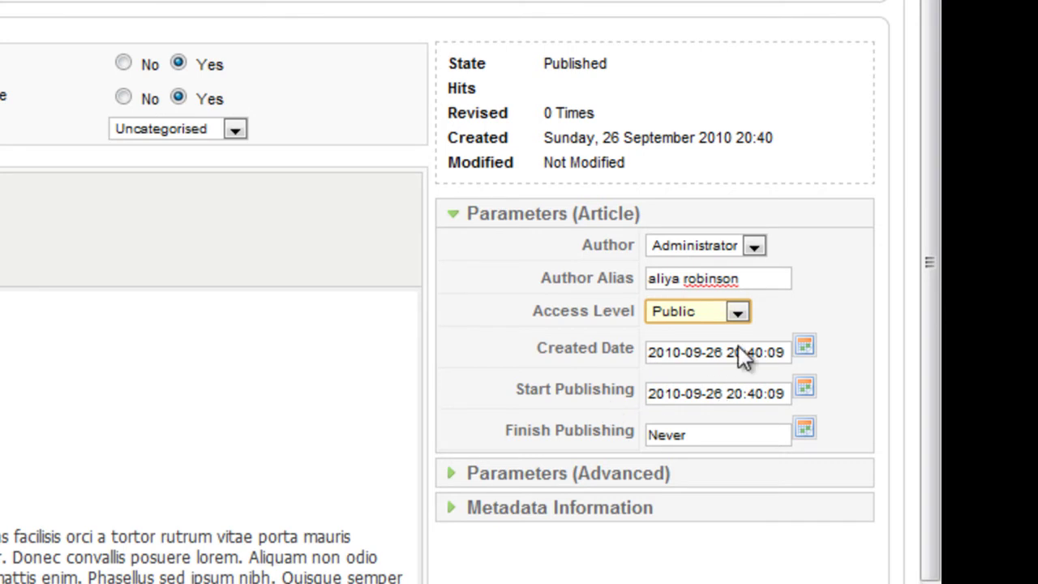
# Expand the Parameters (Advanced) panel
pyautogui.click(936, 100)
pyautogui.moveTo(937, 101); pyautogui.dragTo(934, 117)
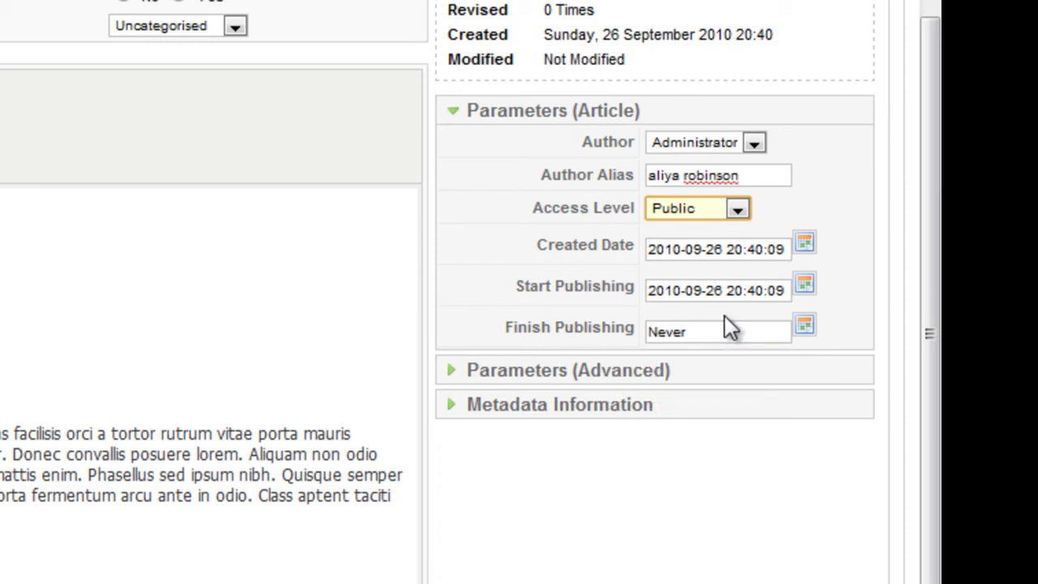
pyautogui.click(496, 370)
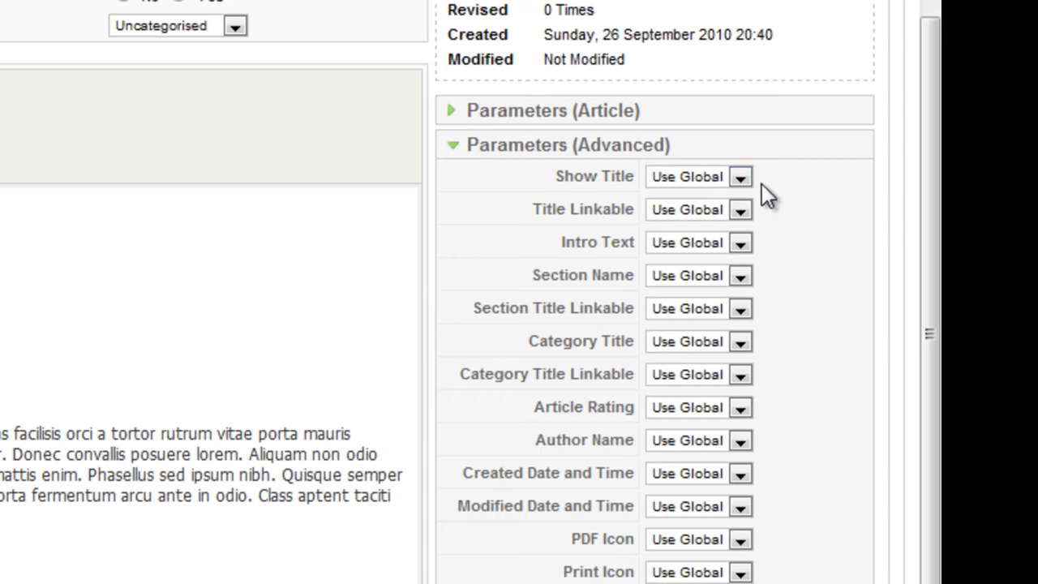
# Set Show Title and Title Linkable to Yes, show intro text, and hide non-linkable section and category titles
pyautogui.moveTo(929, 238); pyautogui.dragTo(929, 245)
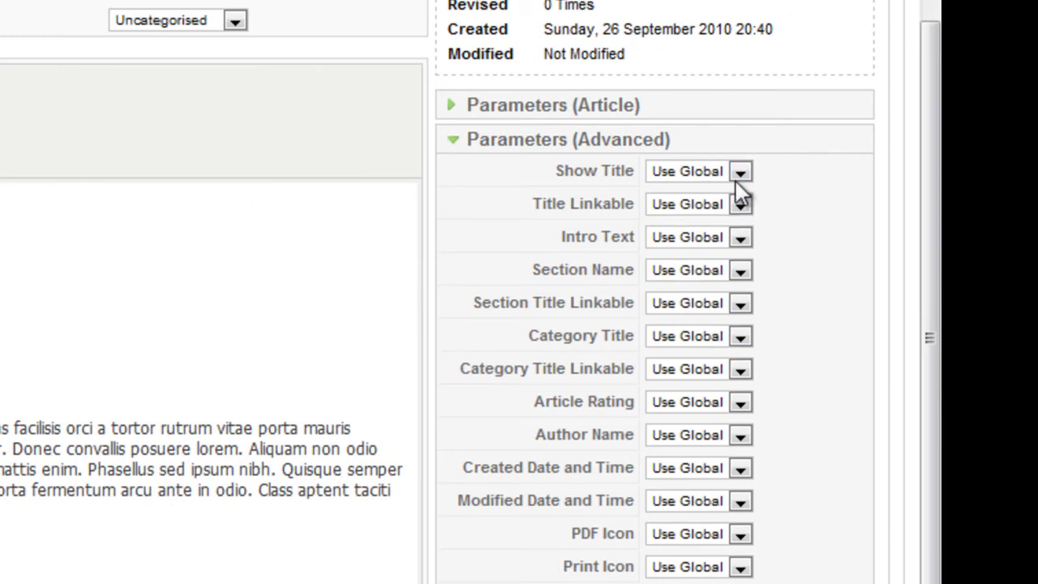
pyautogui.click(739, 174)
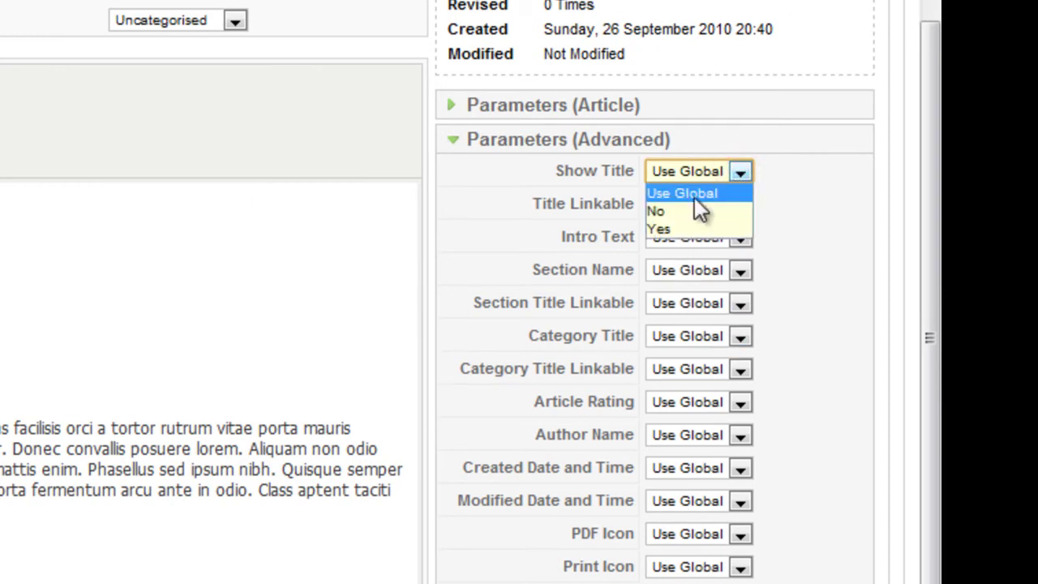
pyautogui.click(782, 422)
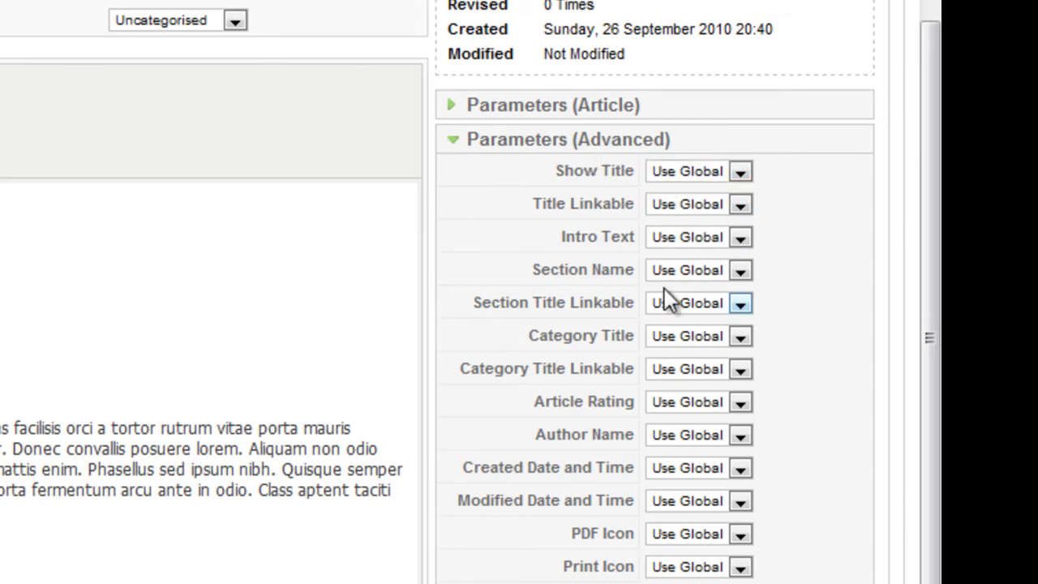
pyautogui.click(735, 173)
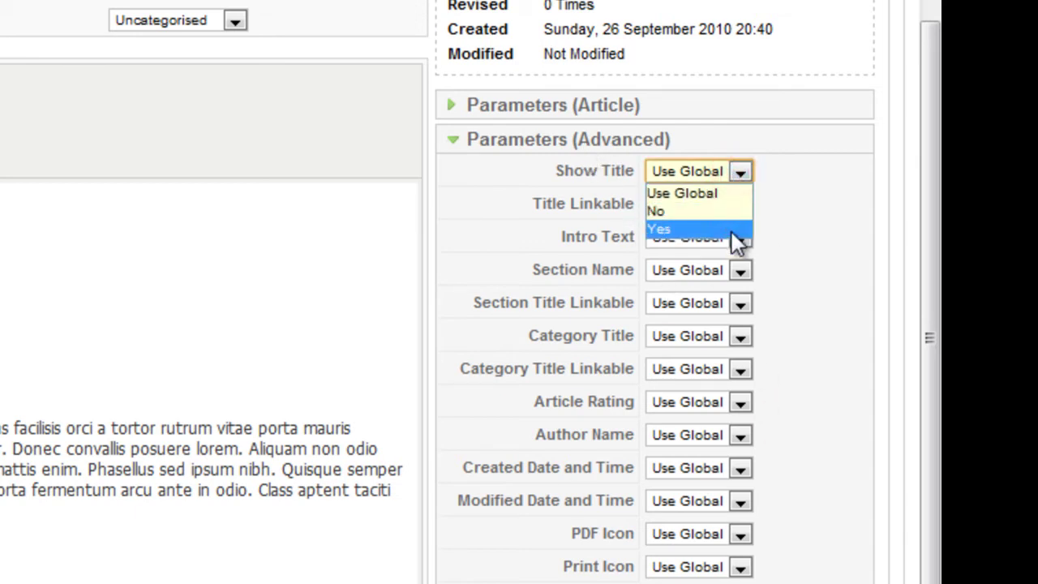
pyautogui.click(731, 231)
pyautogui.click(739, 202)
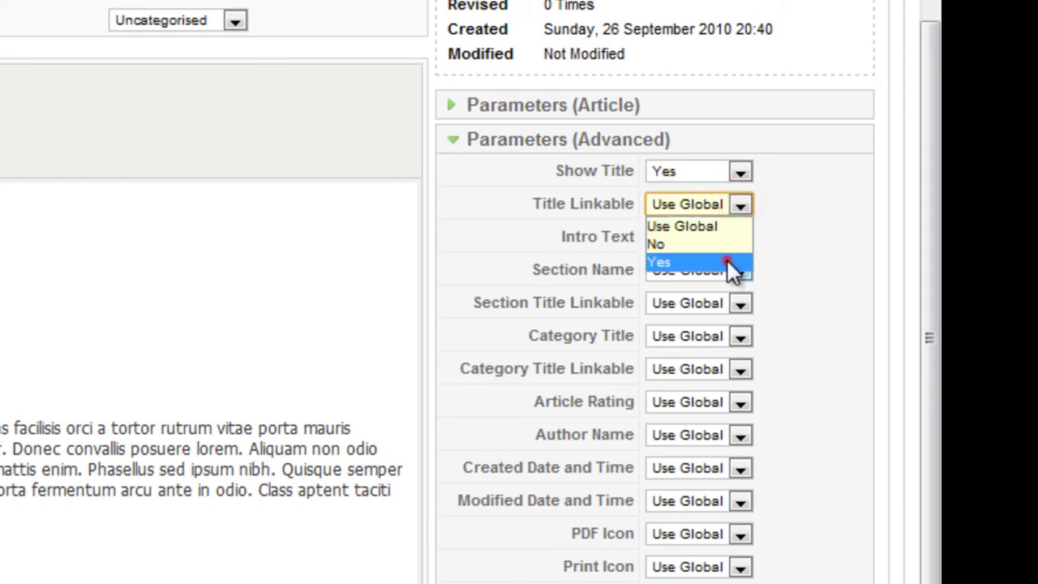
pyautogui.click(728, 260)
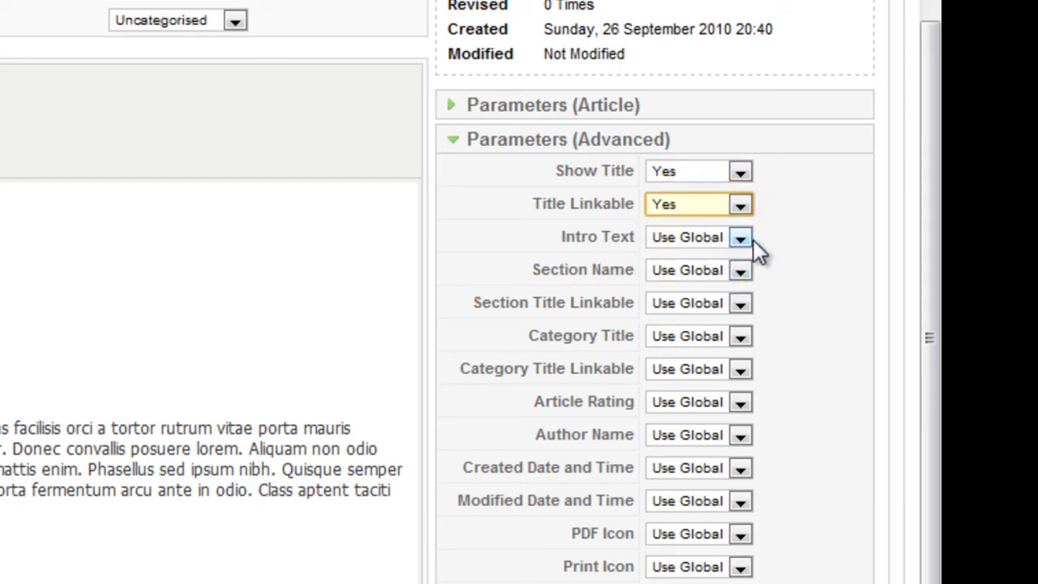
pyautogui.click(742, 238)
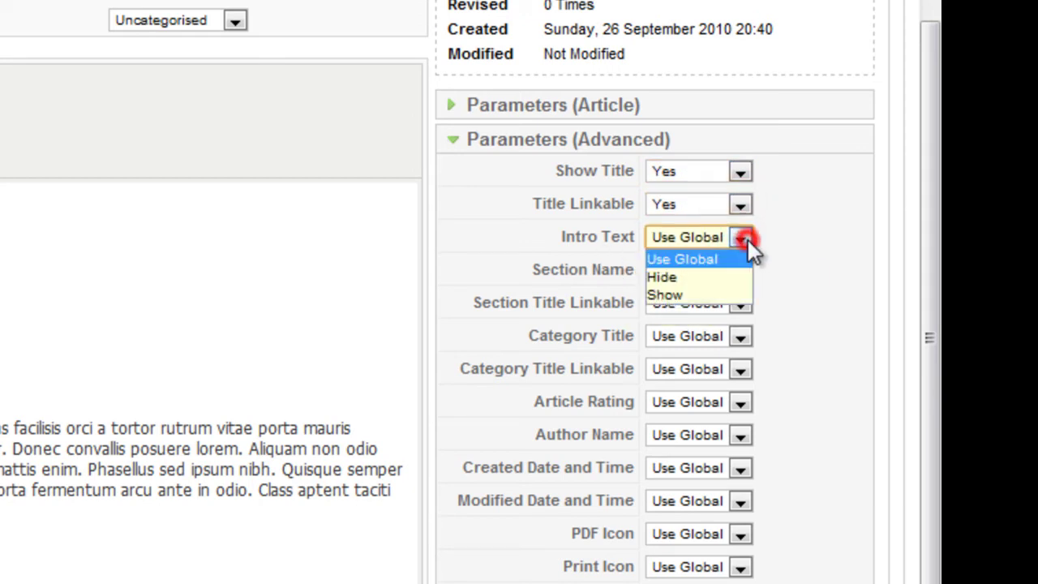
pyautogui.click(727, 296)
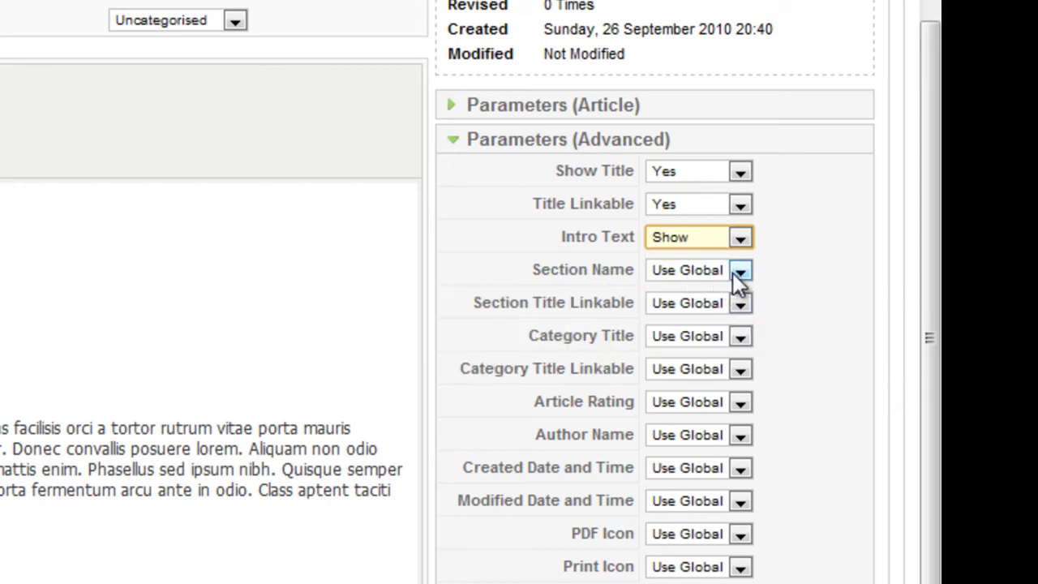
pyautogui.click(732, 273)
pyautogui.click(737, 307)
pyautogui.click(743, 302)
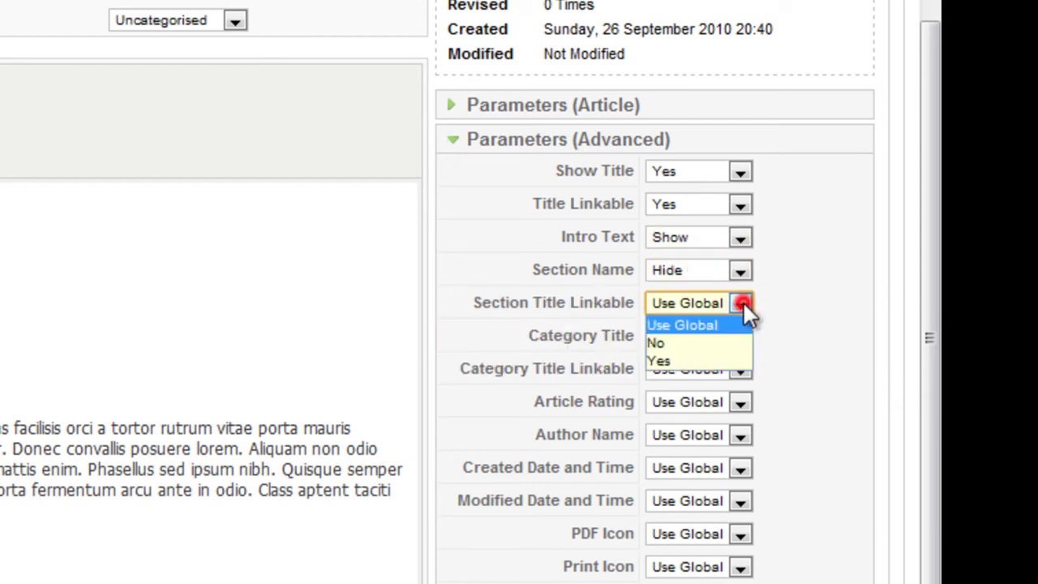
pyautogui.click(738, 341)
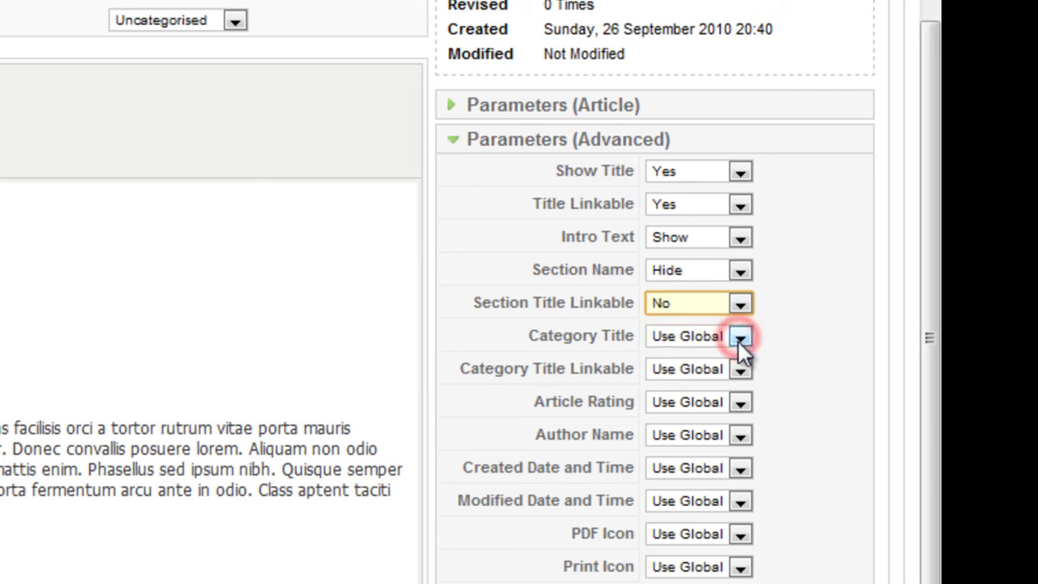
pyautogui.click(737, 341)
pyautogui.click(735, 375)
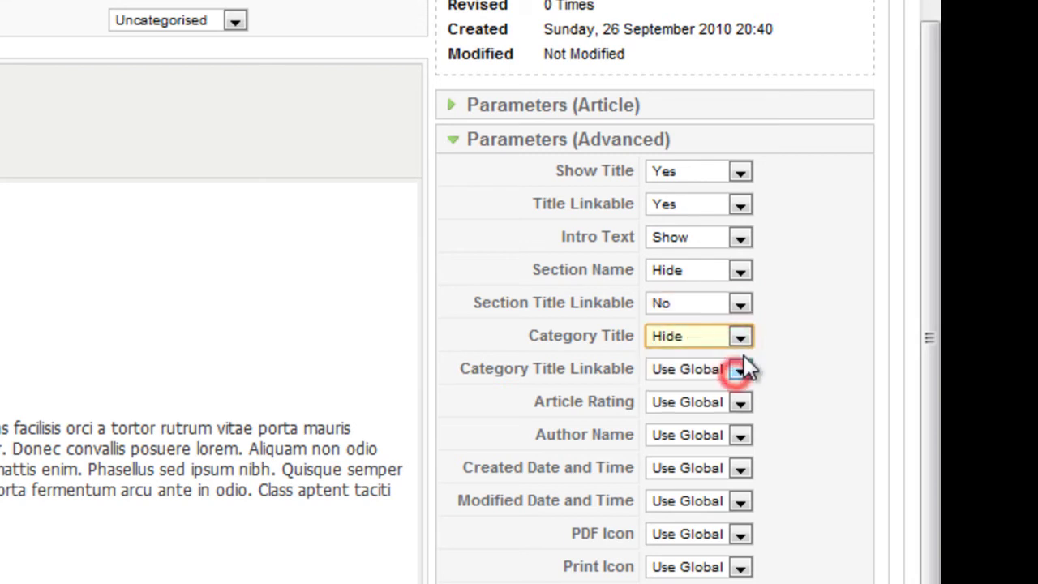
pyautogui.click(739, 368)
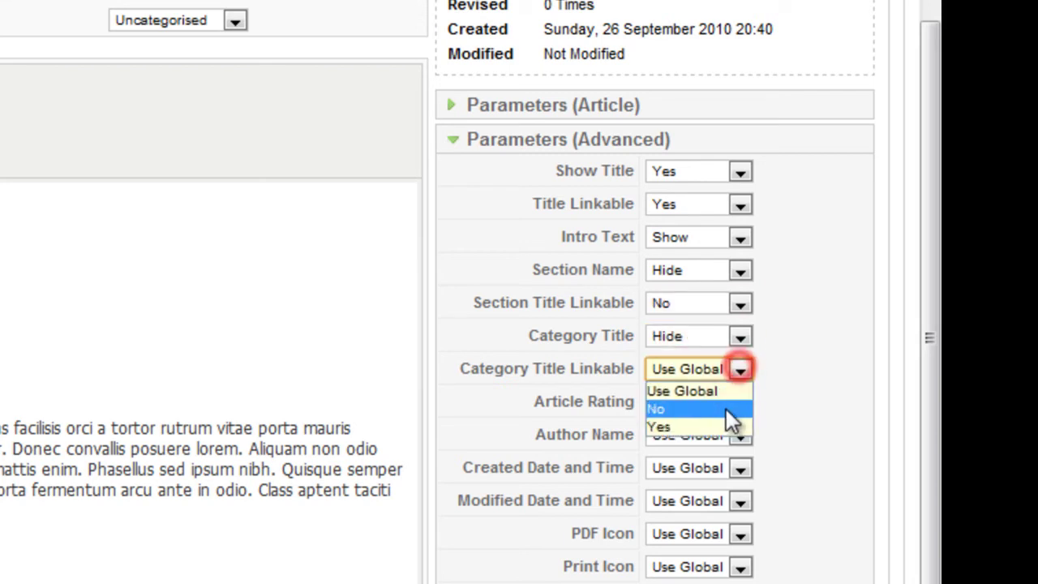
pyautogui.click(724, 410)
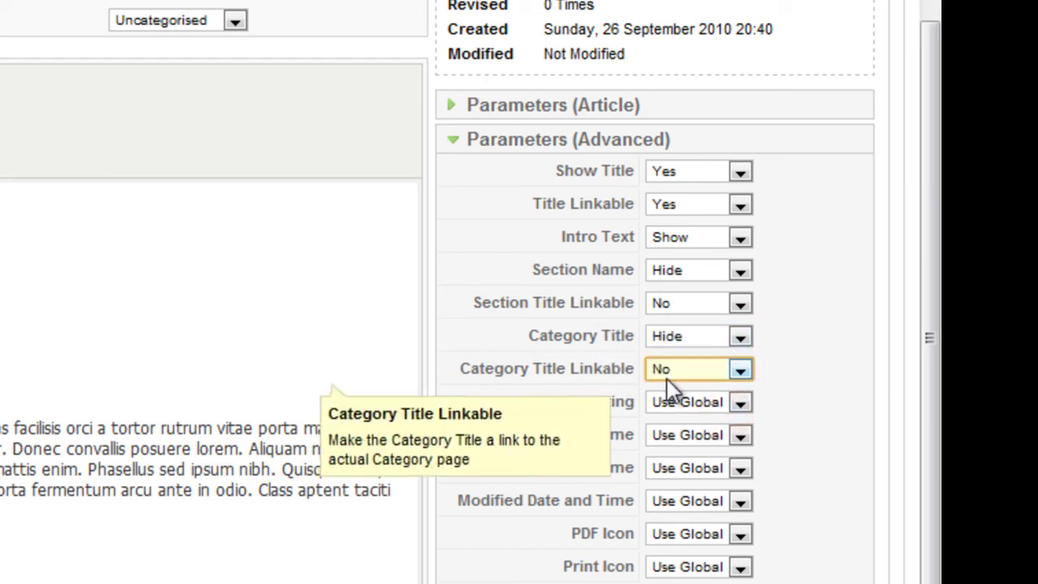
# Show article rating, author name and created date, and hide the modified date
pyautogui.click(740, 403)
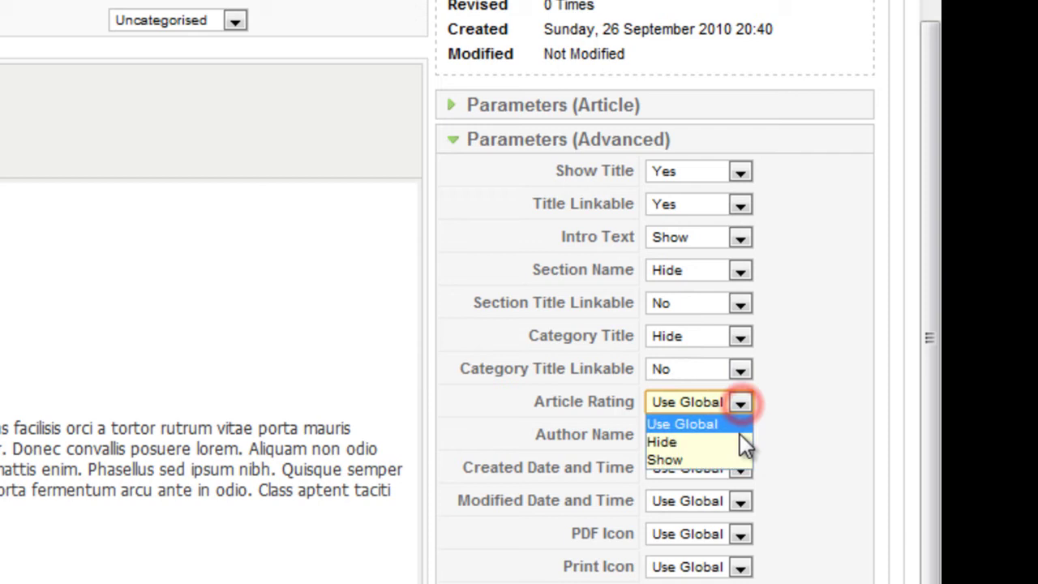
pyautogui.click(743, 457)
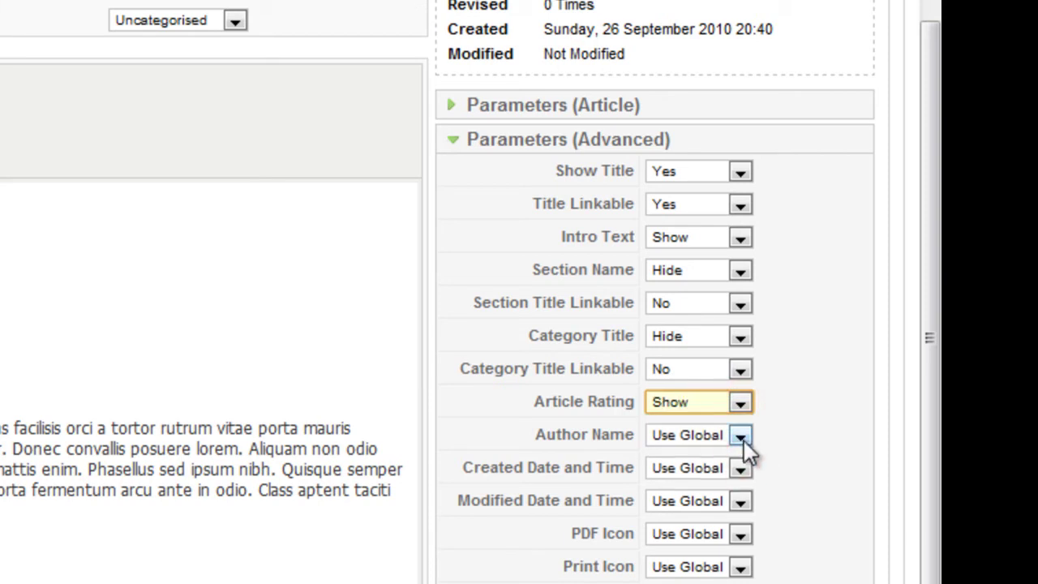
pyautogui.click(742, 439)
pyautogui.click(739, 492)
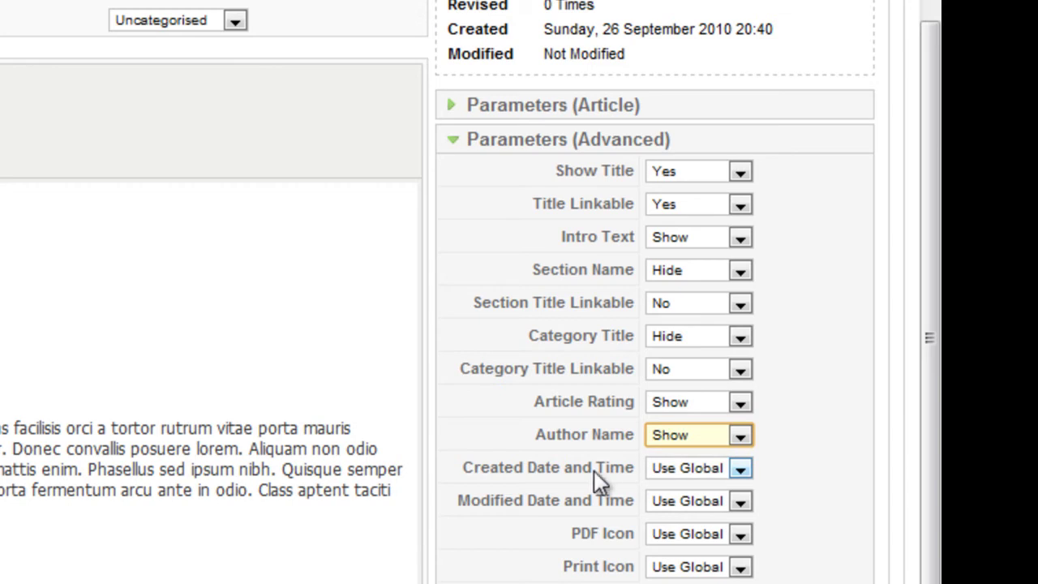
pyautogui.moveTo(614, 509)
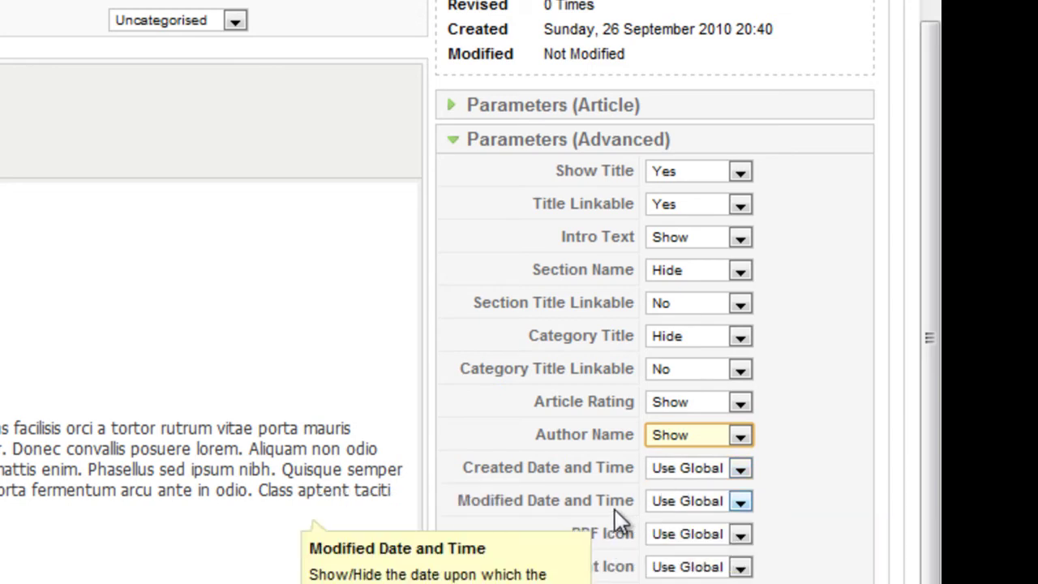
pyautogui.click(741, 470)
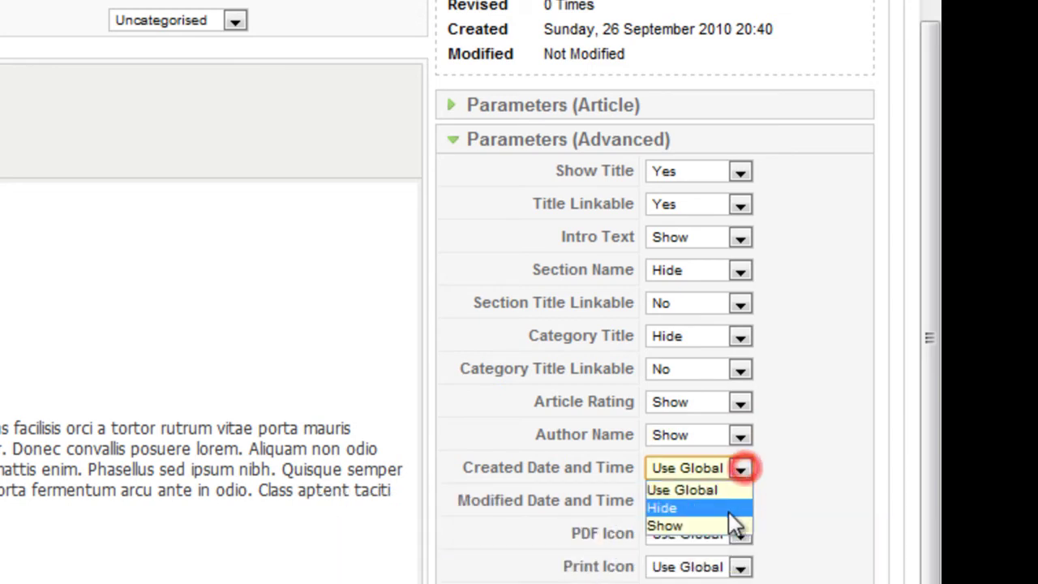
pyautogui.click(733, 525)
pyautogui.click(738, 498)
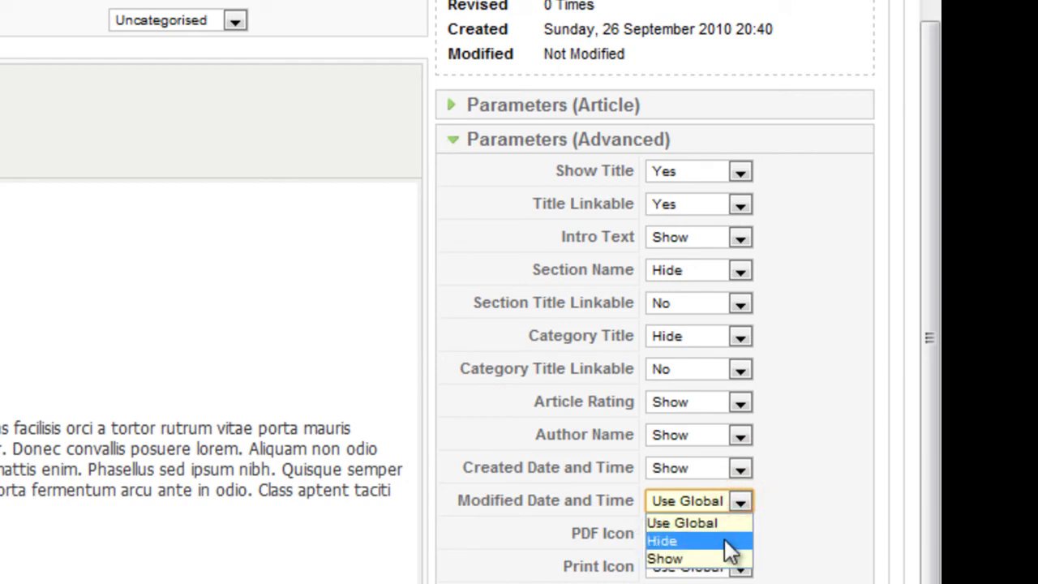
pyautogui.click(727, 542)
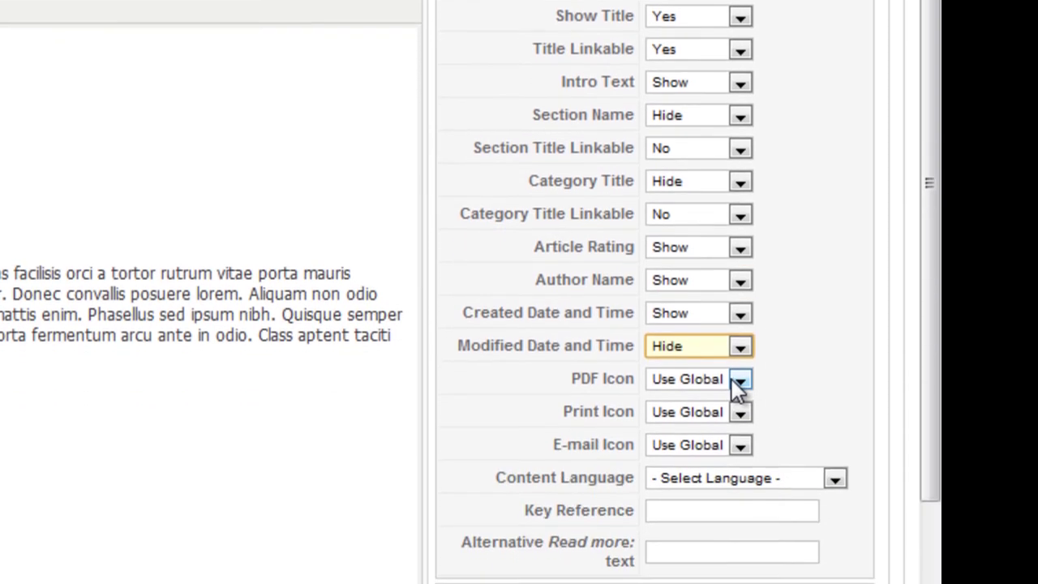
# Show the PDF, print and e-mail icons, leaving the content language unset
pyautogui.moveTo(633, 379)
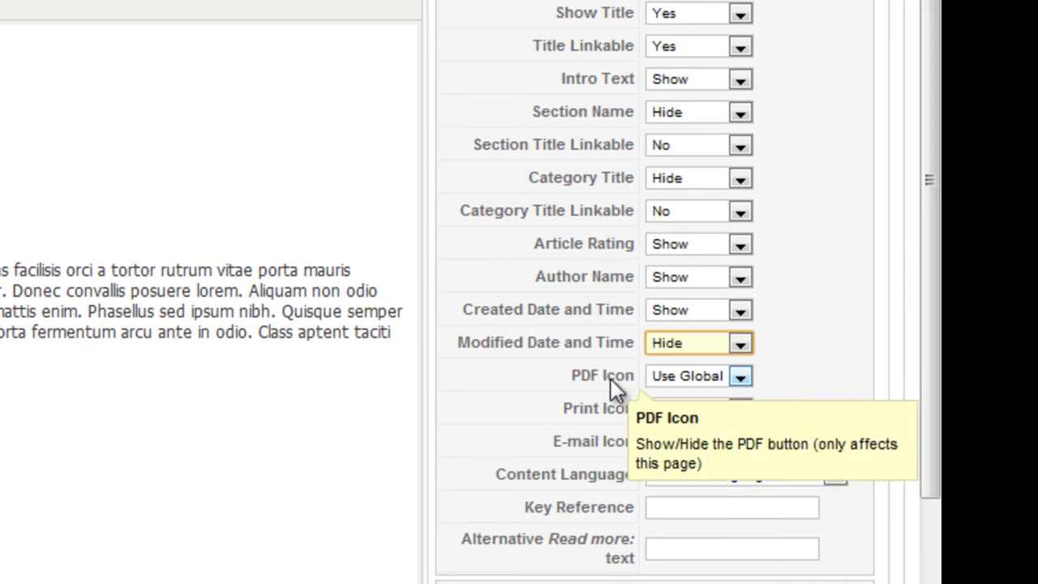
pyautogui.moveTo(620, 444)
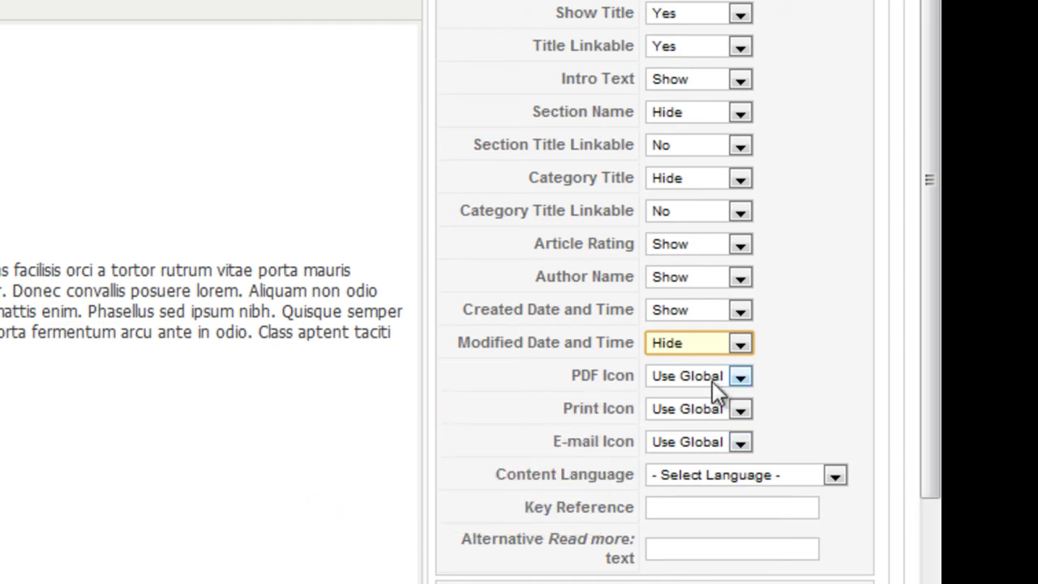
pyautogui.click(739, 375)
pyautogui.click(740, 435)
pyautogui.click(738, 410)
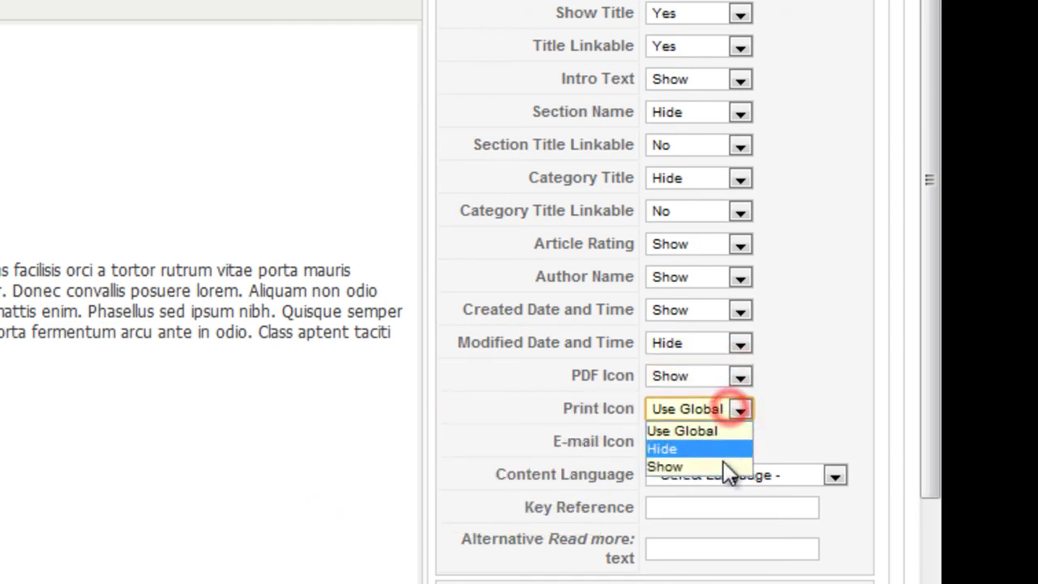
pyautogui.click(726, 466)
pyautogui.click(724, 439)
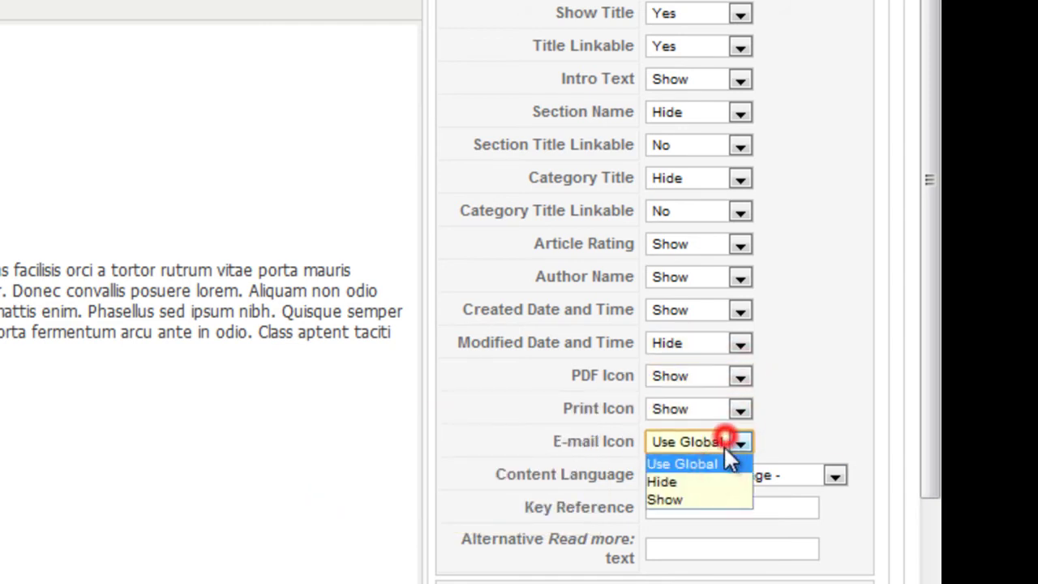
pyautogui.click(732, 499)
pyautogui.click(835, 476)
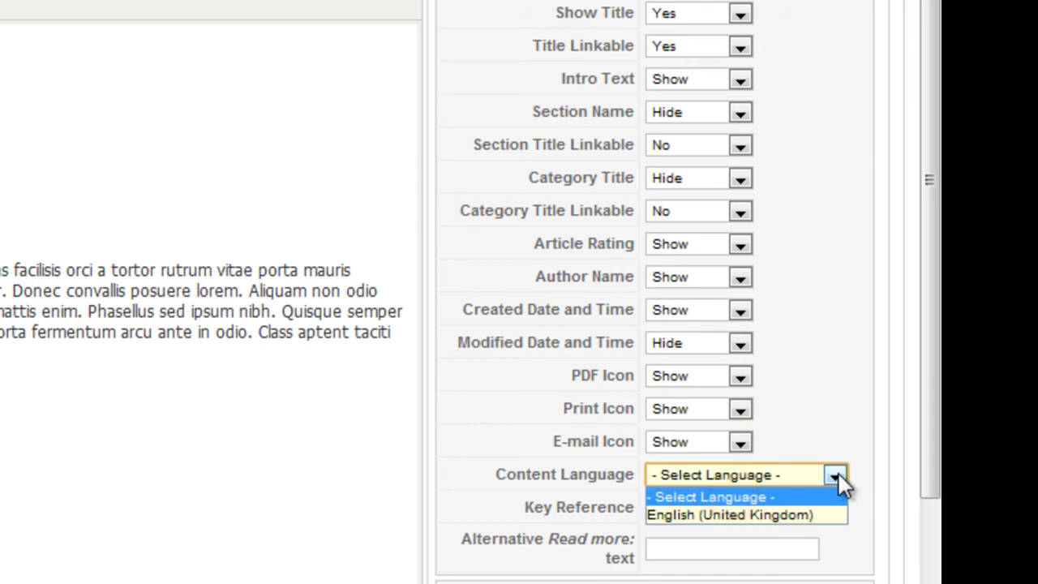
pyautogui.click(836, 475)
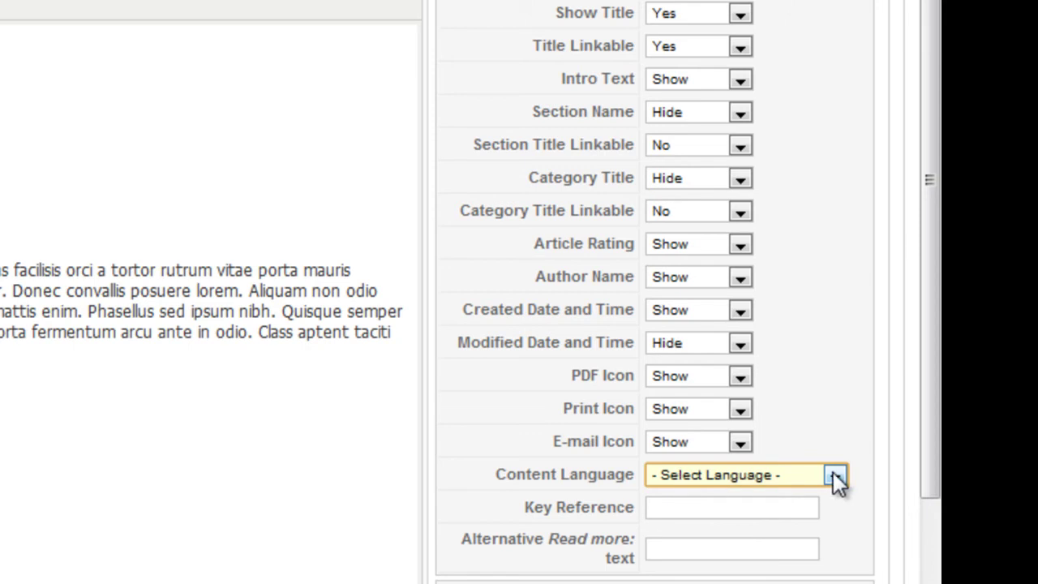
pyautogui.click(671, 508)
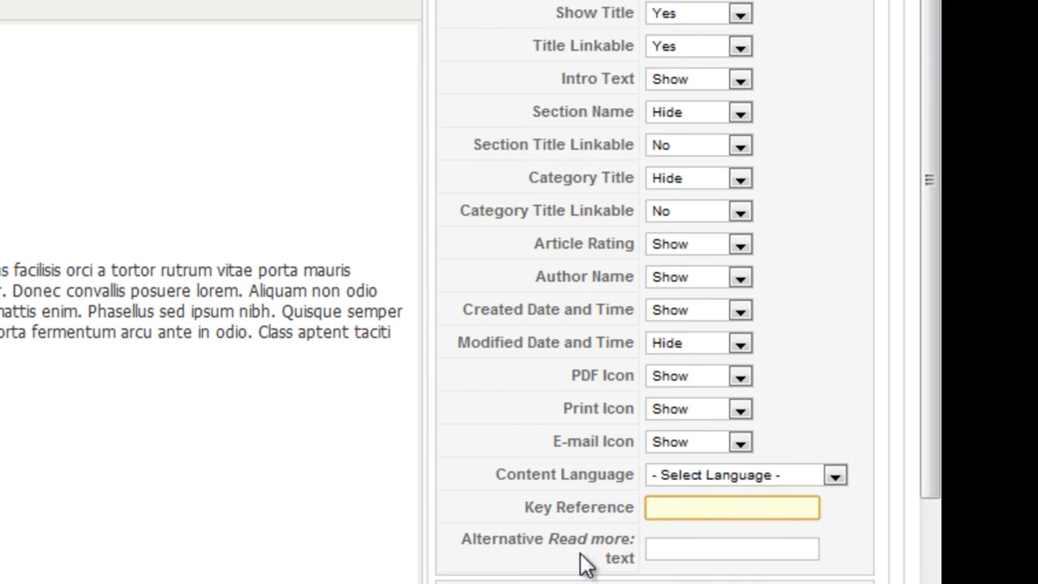
pyautogui.moveTo(551, 543)
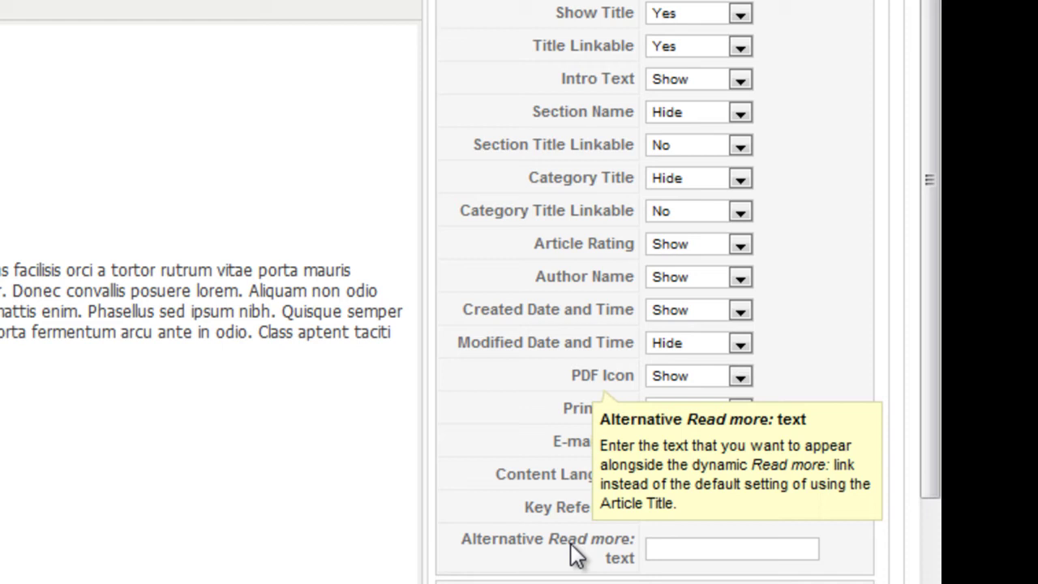
# Enter the metadata description 'Our destination for 2010 vaca: Hawaii!!!' and travel keywords
pyautogui.scroll(-2, 510, 494)
pyautogui.click(511, 492)
pyautogui.scroll(-5, 514, 495)
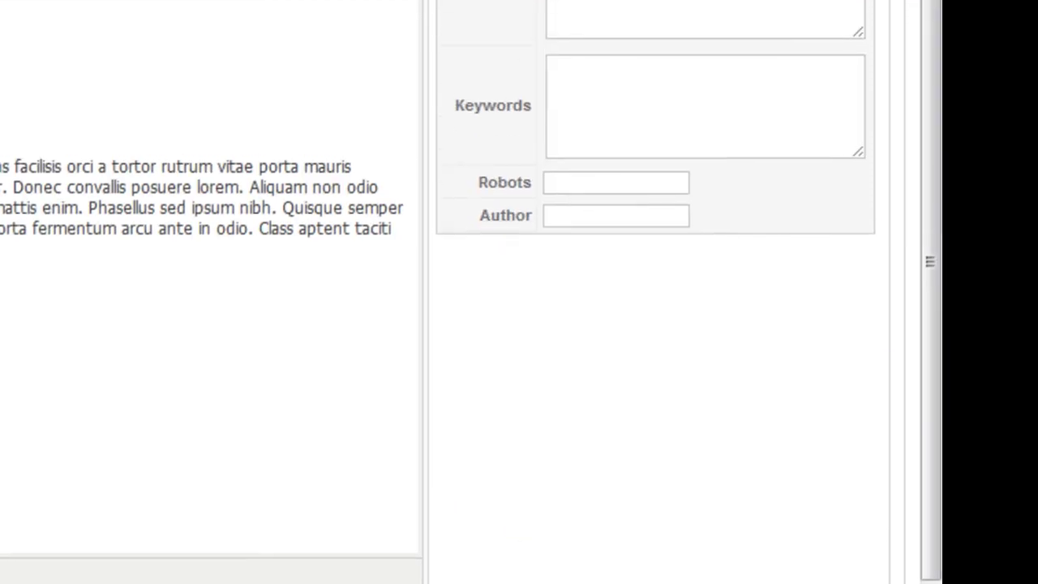
pyautogui.click(574, 16)
pyautogui.click(596, 126)
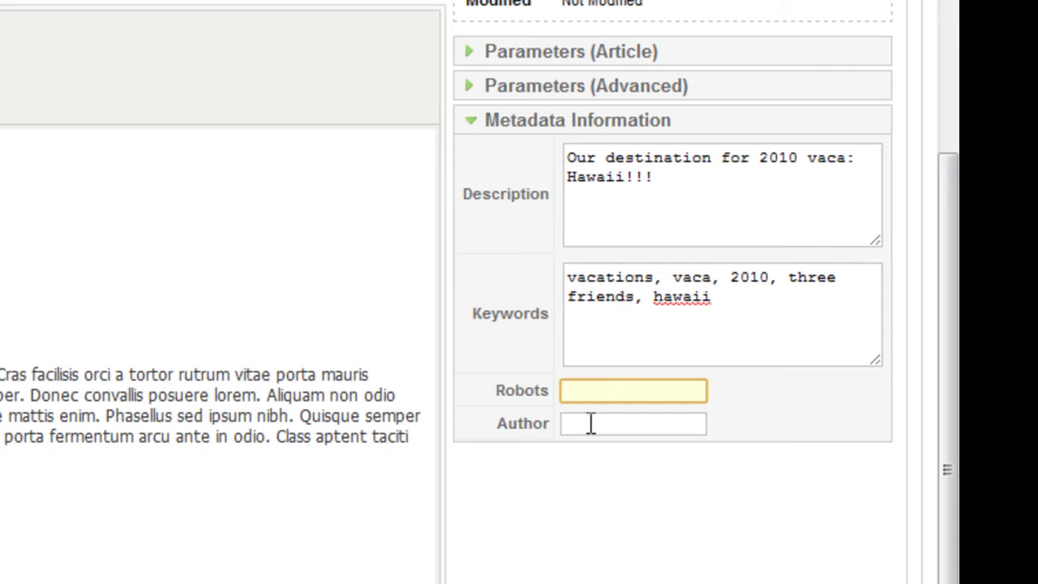
# Fill the metadata Author field with the saved author name
pyautogui.click(591, 423)
pyautogui.click(590, 424)
pyautogui.click(593, 447)
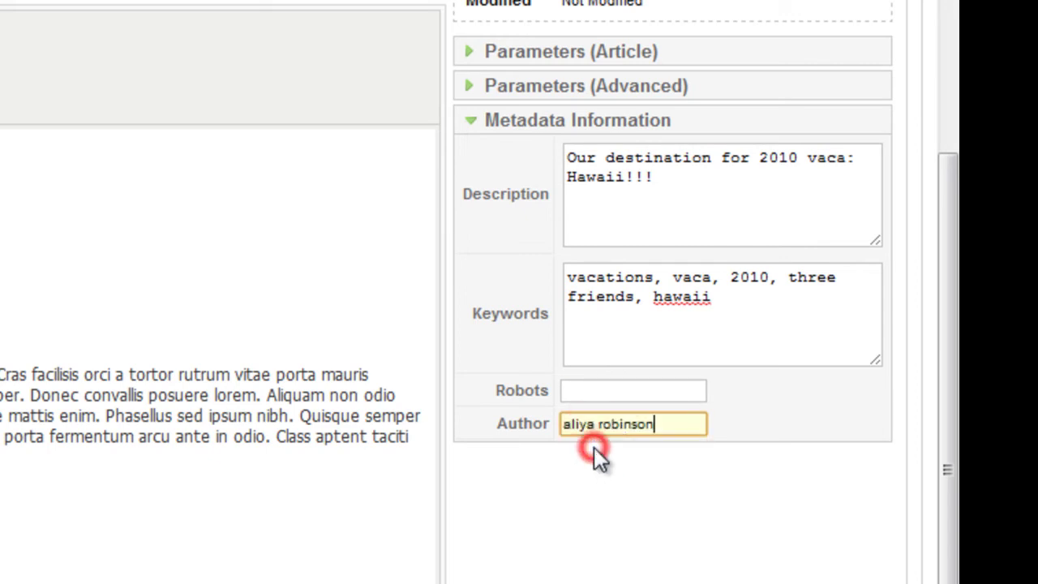
pyautogui.click(948, 454)
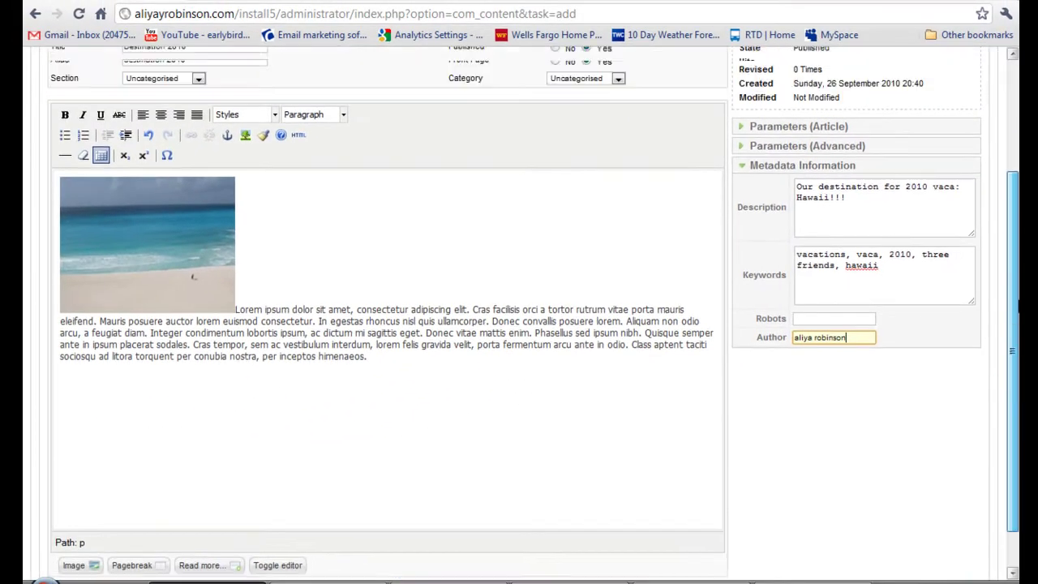
# Apply the article and open Destination 2010 on its own front-end page
pyautogui.scroll(3, 519, 325)
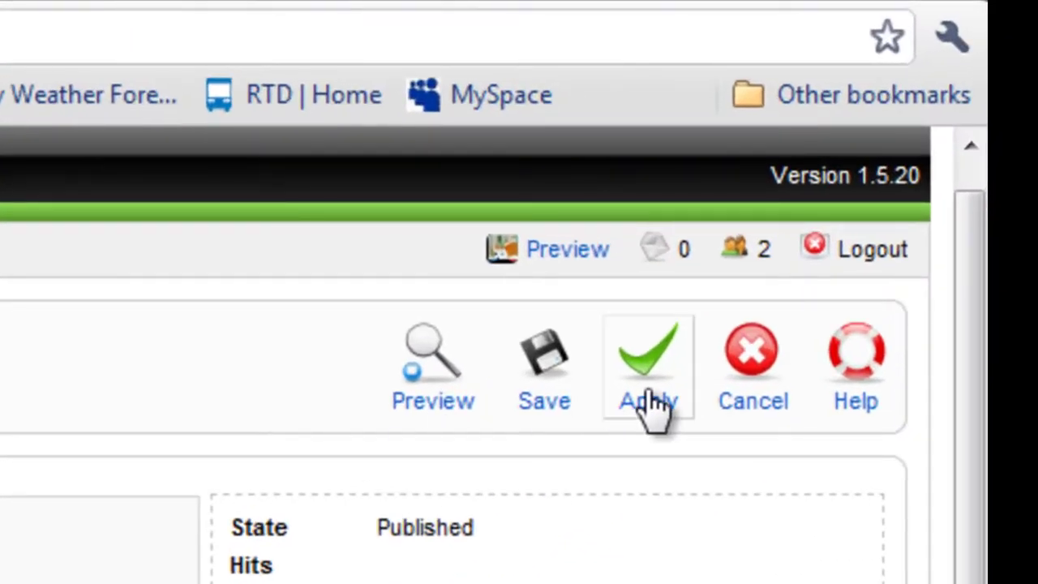
pyautogui.click(650, 399)
pyautogui.click(582, 291)
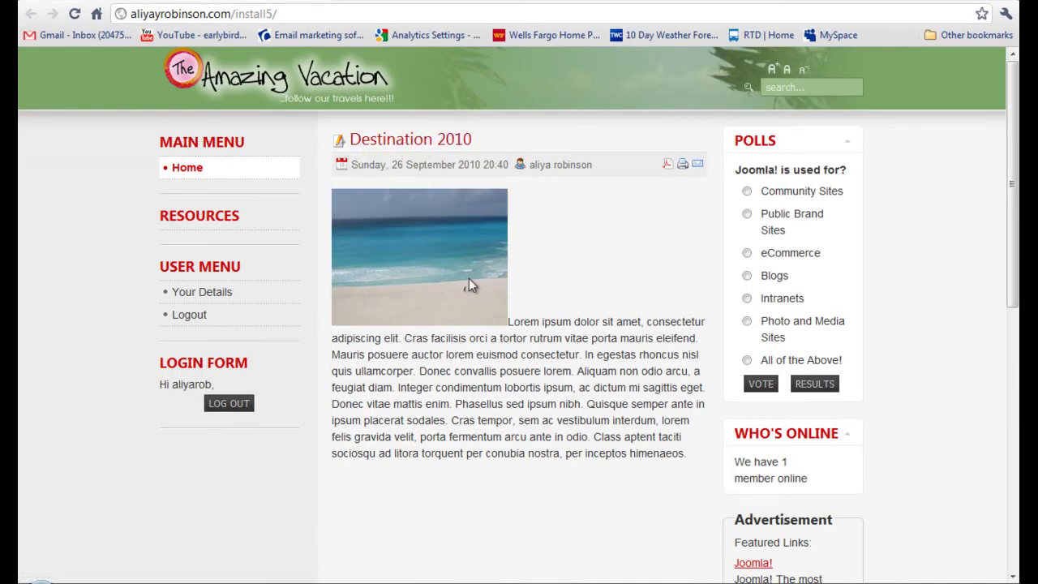
pyautogui.click(387, 143)
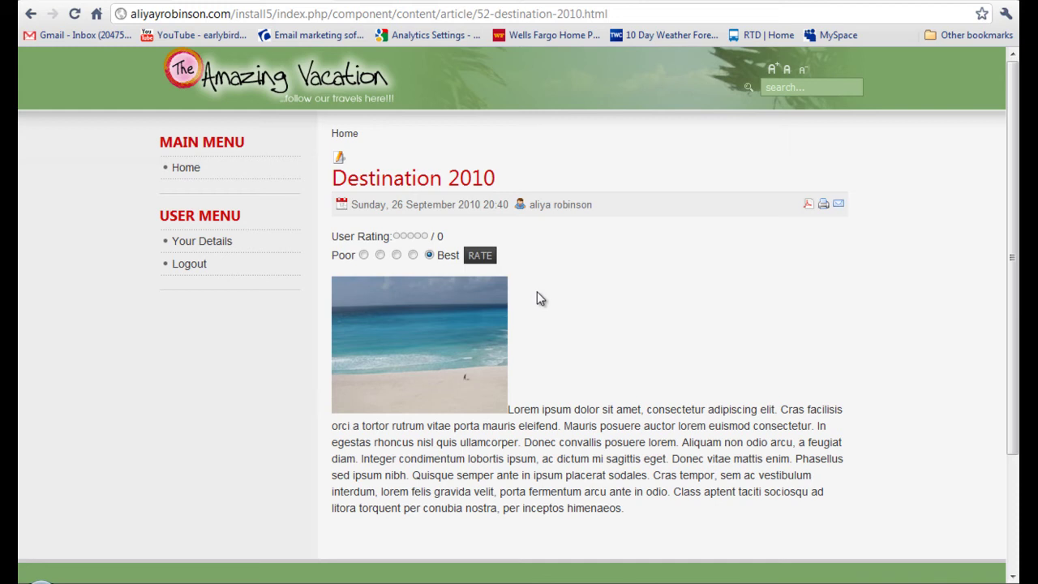
# Paste all the HTML from destination code2.txt into the HTML Source Editor and update the article
pyautogui.hotkey('alt', 'Left')
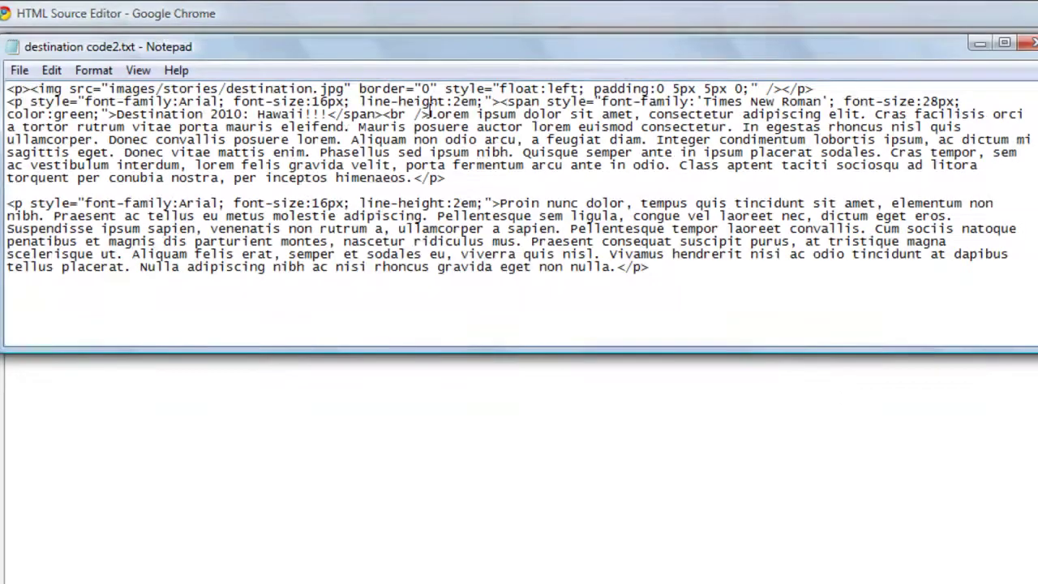
pyautogui.moveTo(6, 90); pyautogui.dragTo(721, 270)
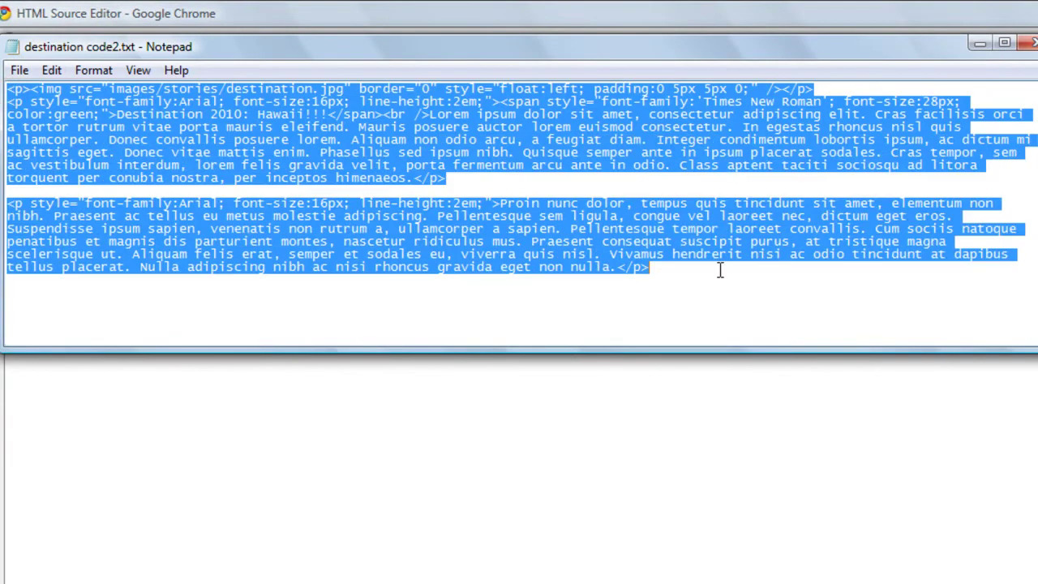
pyautogui.rightClick(721, 126)
pyautogui.click(788, 190)
pyautogui.click(981, 42)
pyautogui.hotkey('ctrl', 'v')
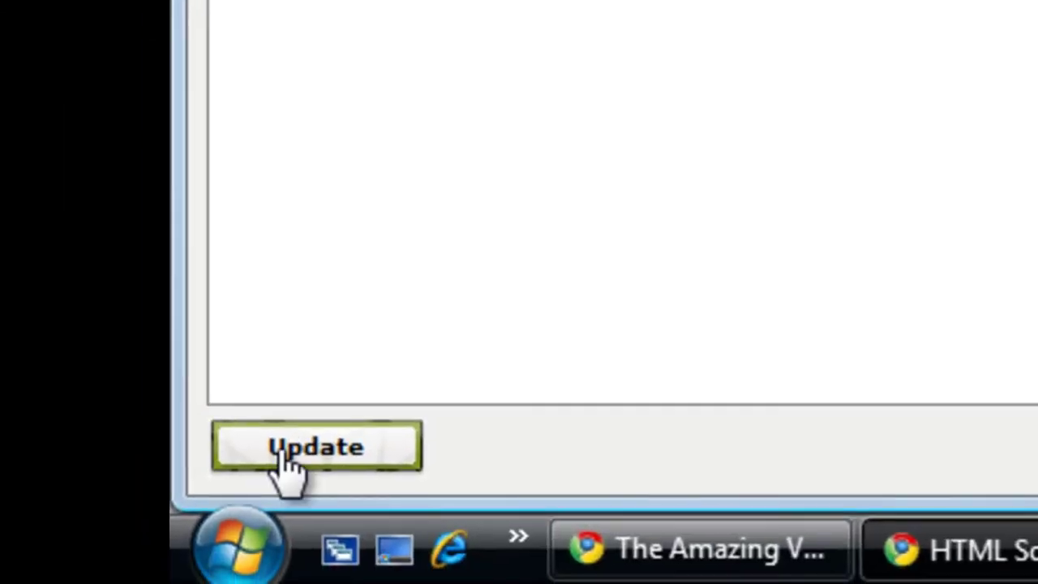
pyautogui.click(288, 454)
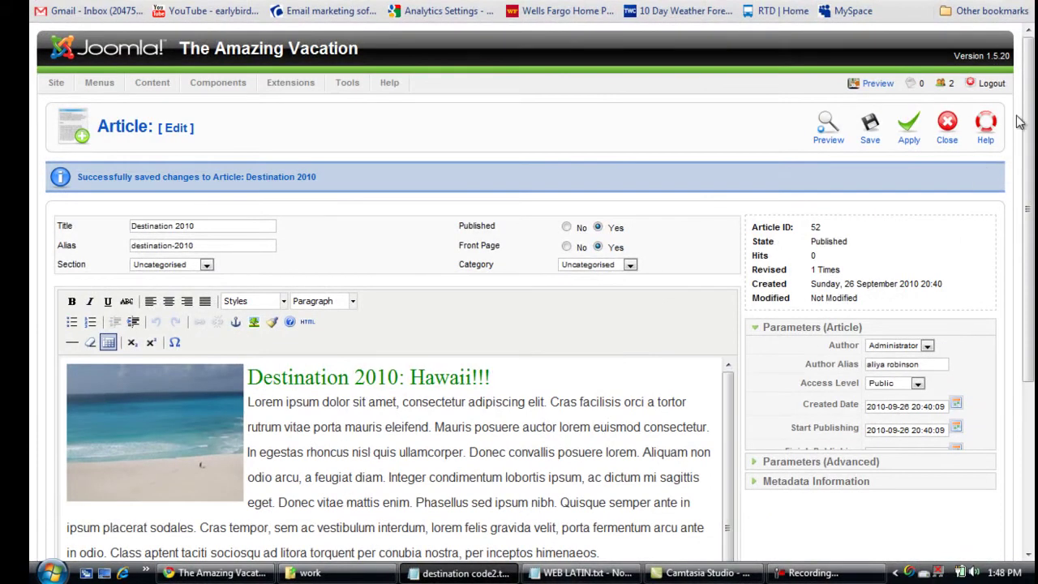
# Apply the restyled article and reload the live Destination 2010 page
pyautogui.scroll(-3, 1029, 96)
pyautogui.scroll(3, 1030, 96)
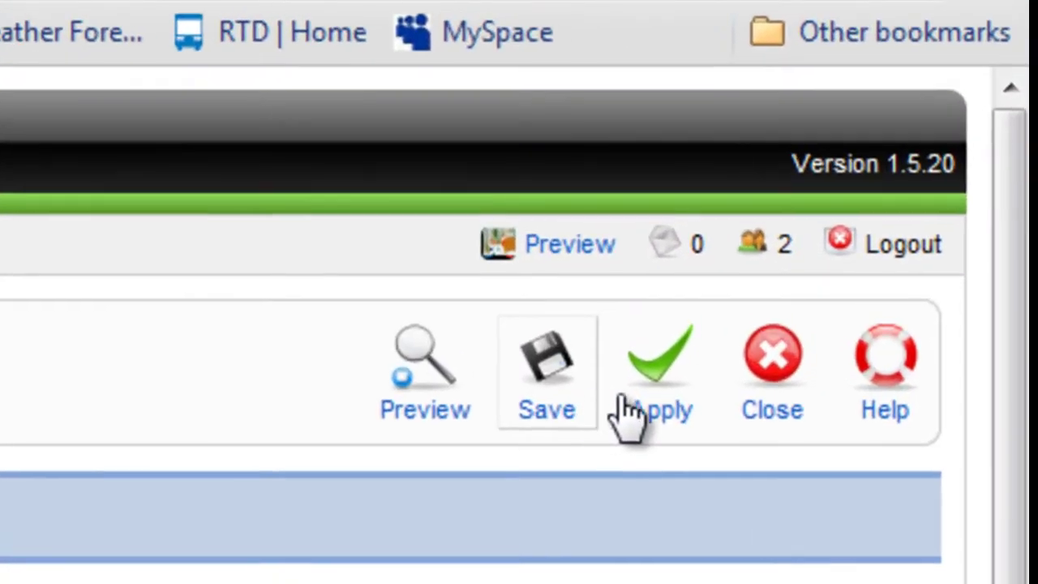
pyautogui.click(677, 412)
pyautogui.click(648, 6)
pyautogui.click(227, 68)
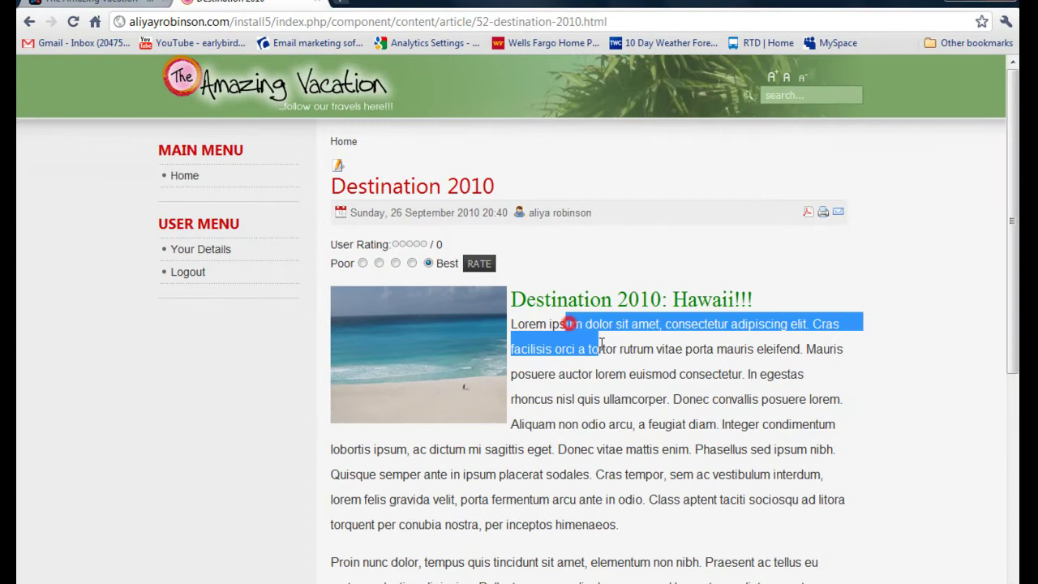
# Scroll through the article to check the green heading, floated image and second paragraph
pyautogui.moveTo(601, 343); pyautogui.dragTo(643, 436)
pyautogui.click(707, 355)
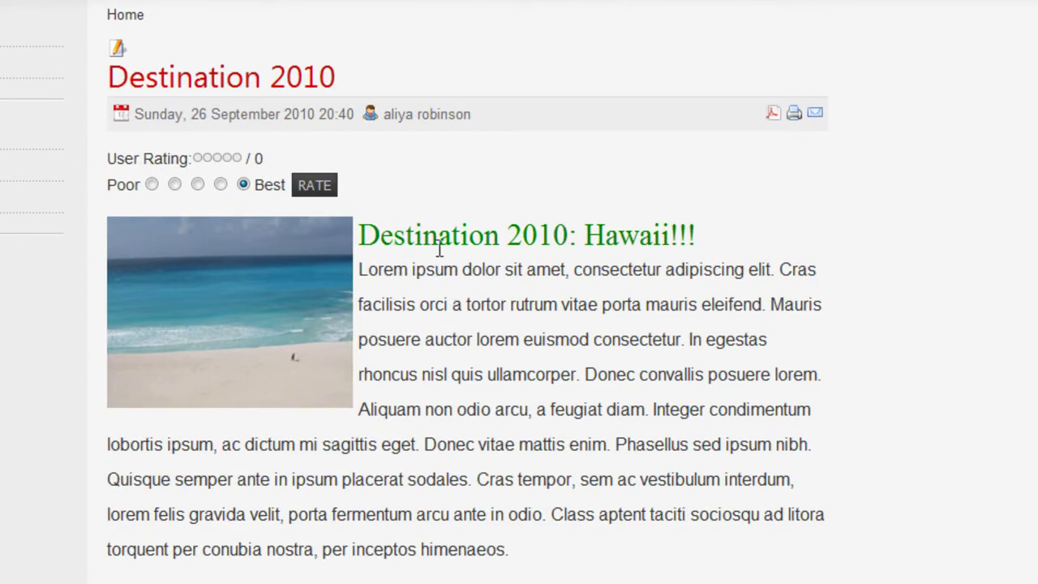
pyautogui.scroll(-5, 467, 324)
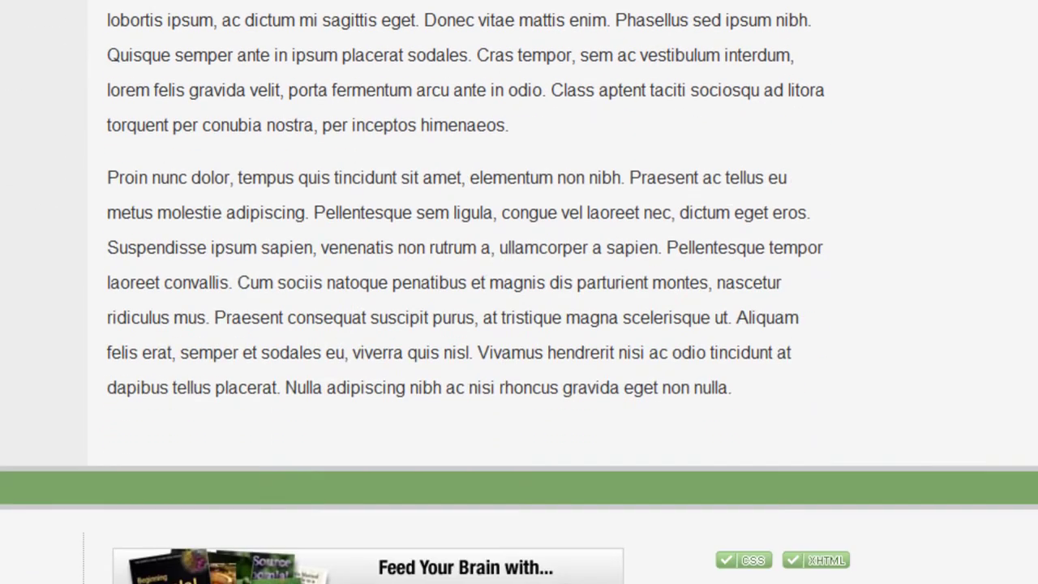
pyautogui.scroll(1, 467, 324)
pyautogui.scroll(5, 467, 324)
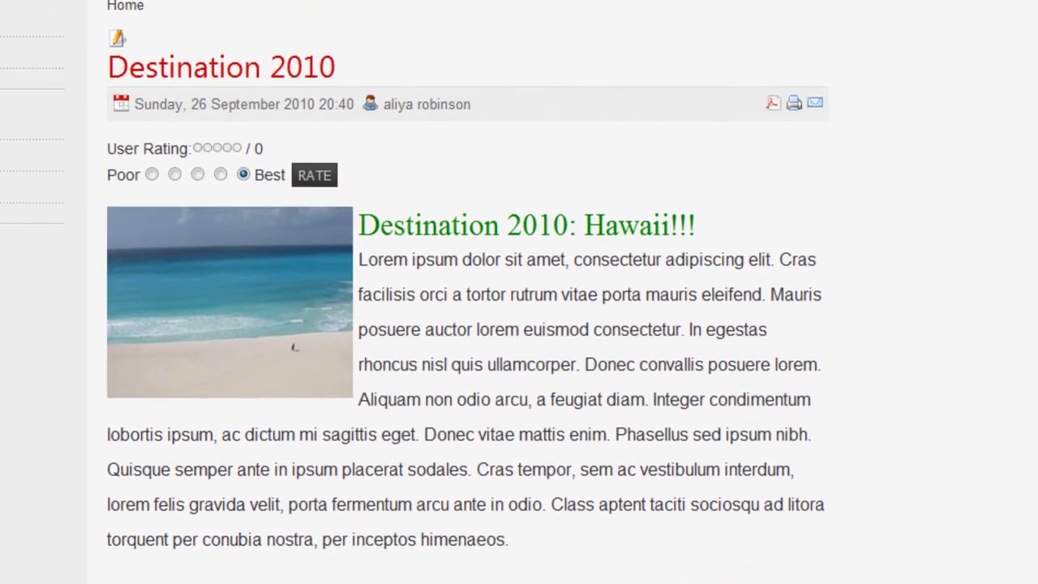
pyautogui.scroll(-6, 467, 325)
pyautogui.scroll(5, 467, 324)
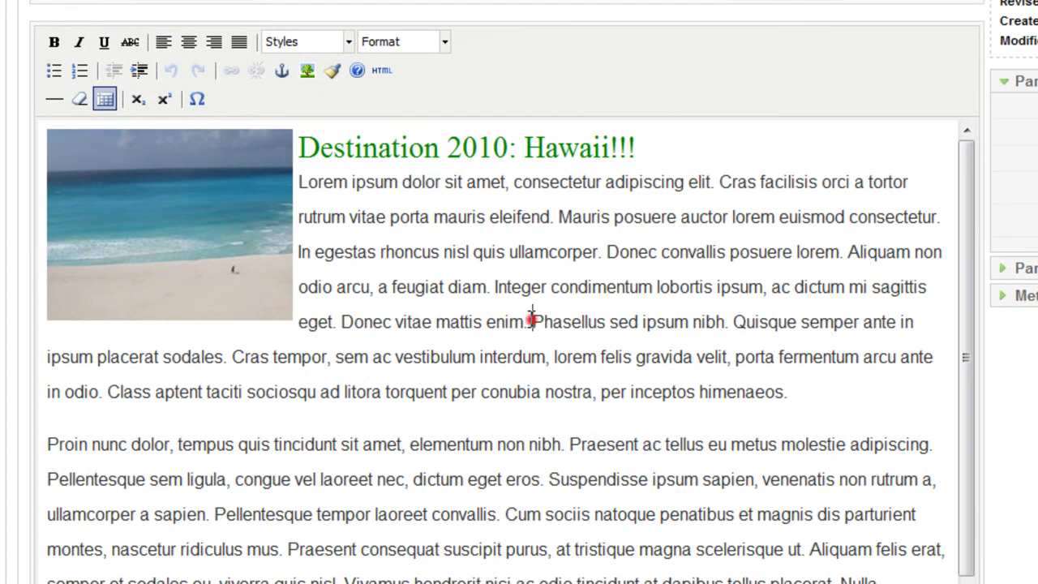
# Insert a read-more break before 'Phasellus' and a page break titled 'Page 2 Title' with alias 'Page 2 TOC'
pyautogui.click(531, 319)
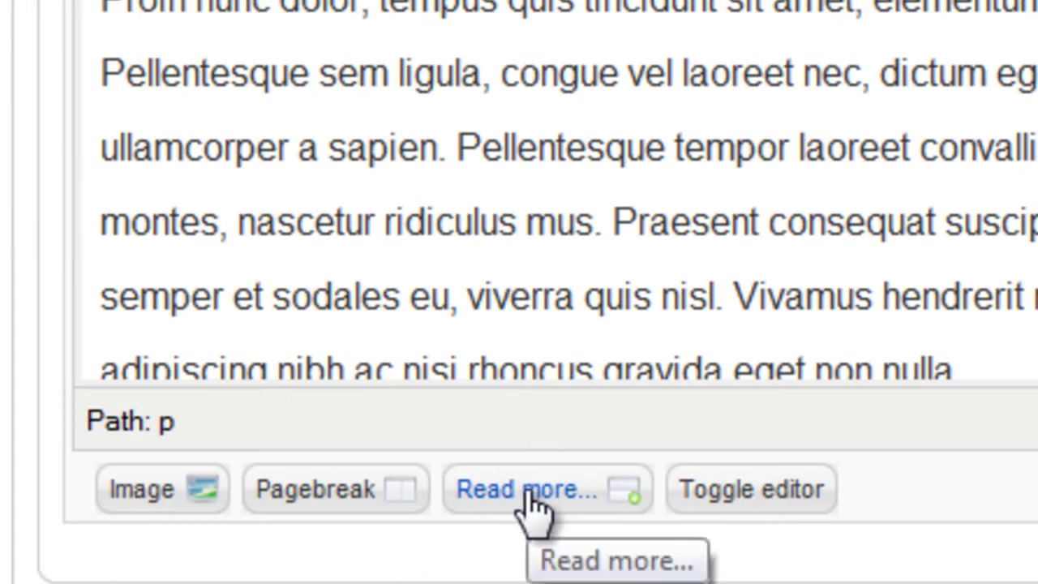
pyautogui.click(529, 490)
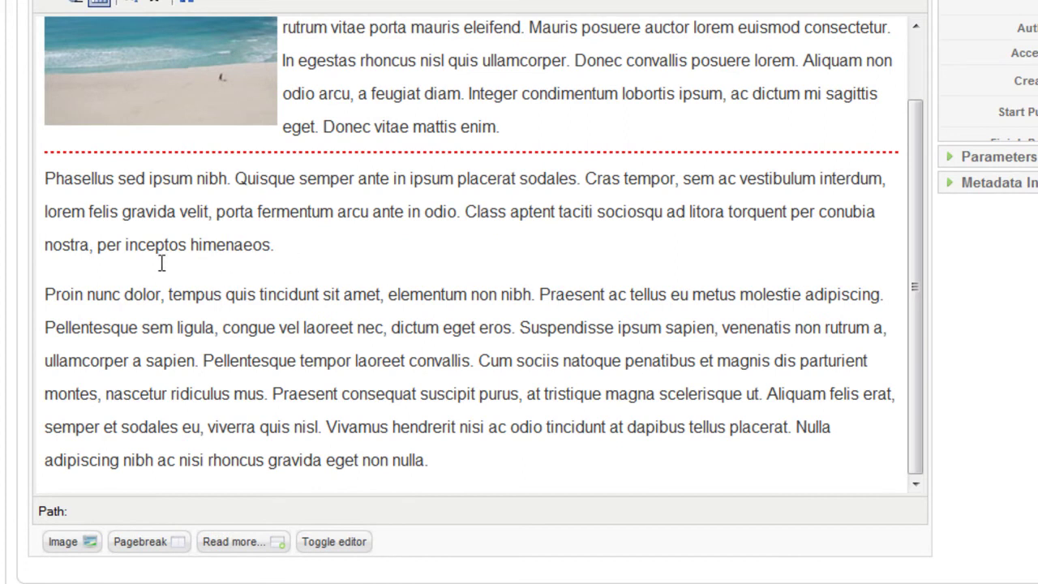
pyautogui.click(51, 271)
pyautogui.click(277, 244)
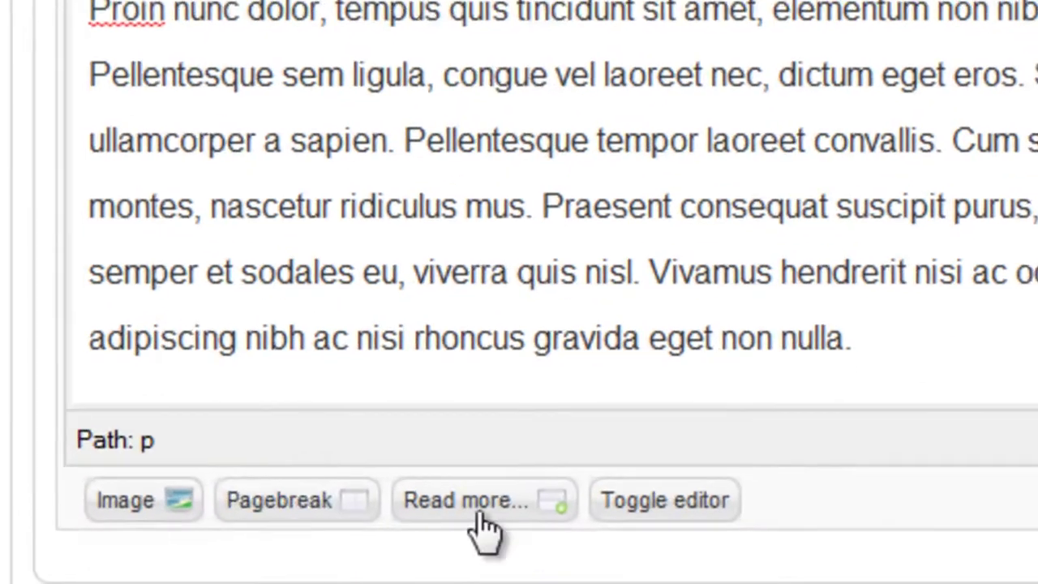
pyautogui.click(324, 501)
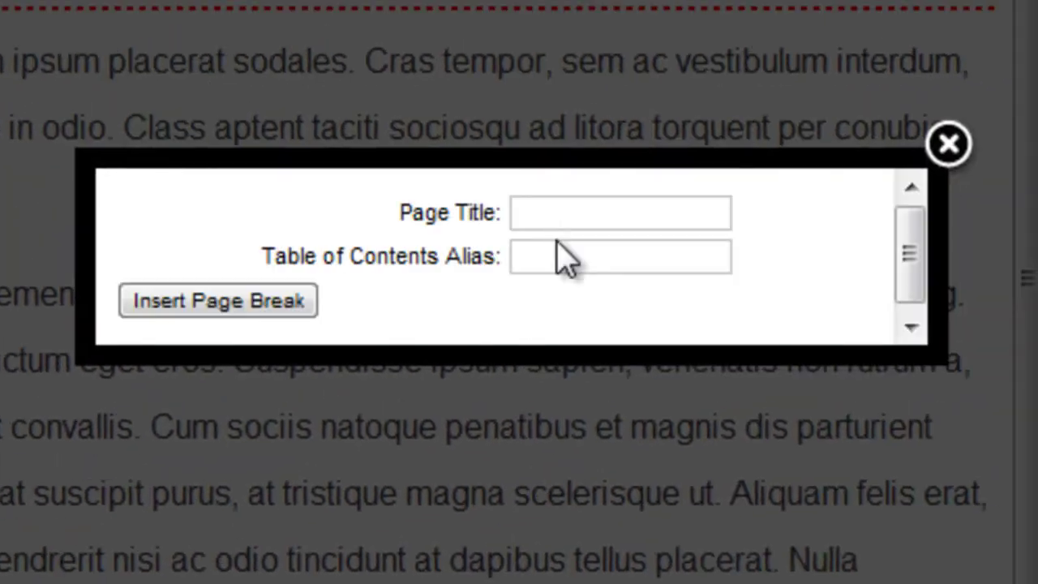
pyautogui.click(551, 215)
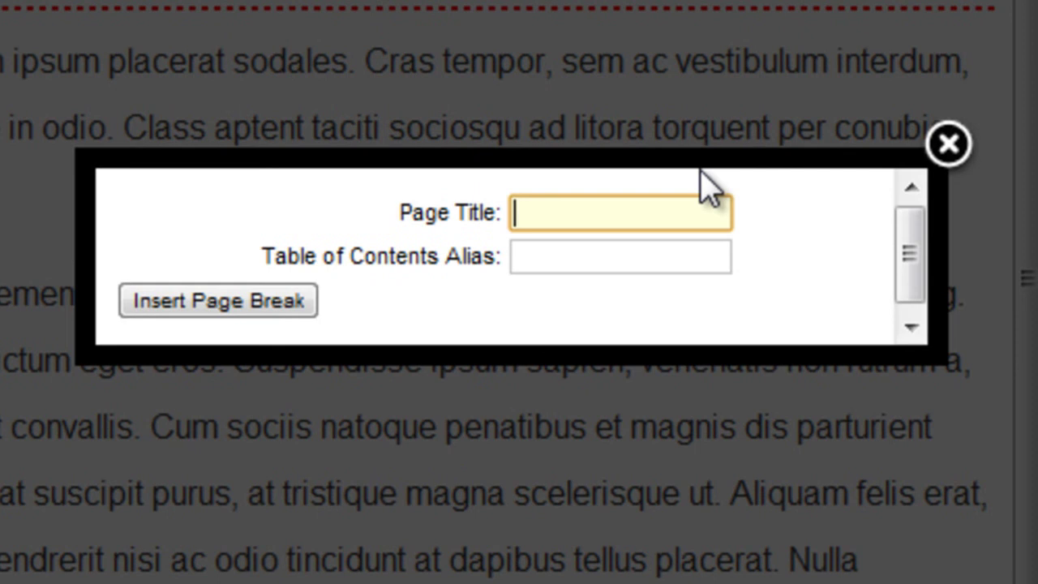
pyautogui.write('Pag')
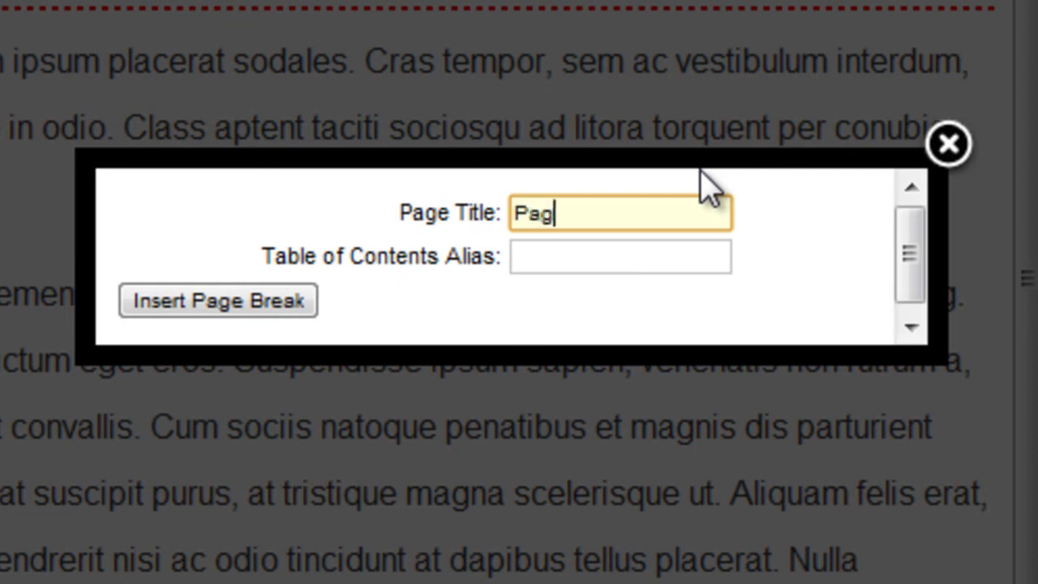
pyautogui.write('e 2 Title')
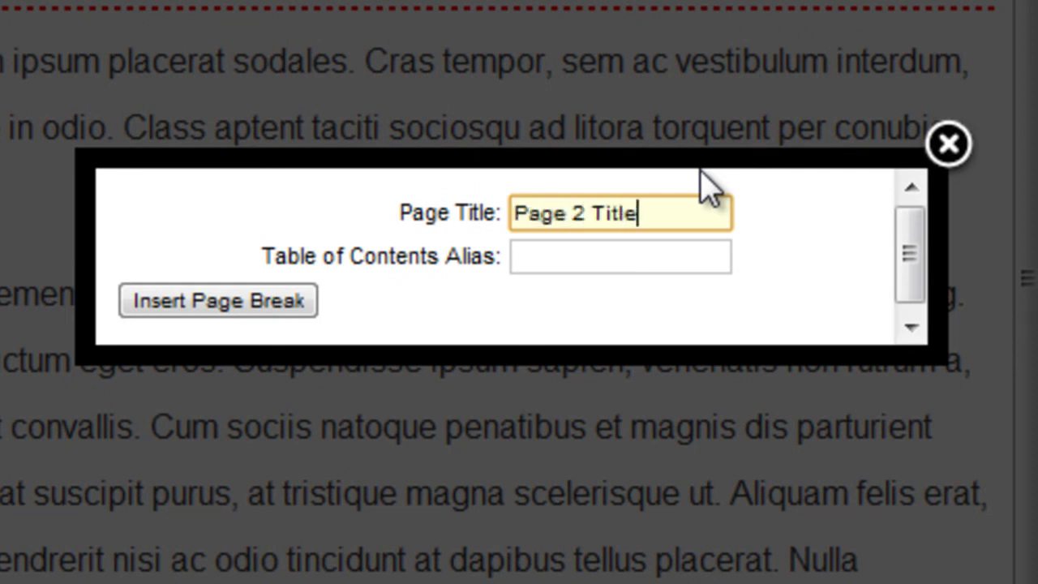
pyautogui.click(660, 262)
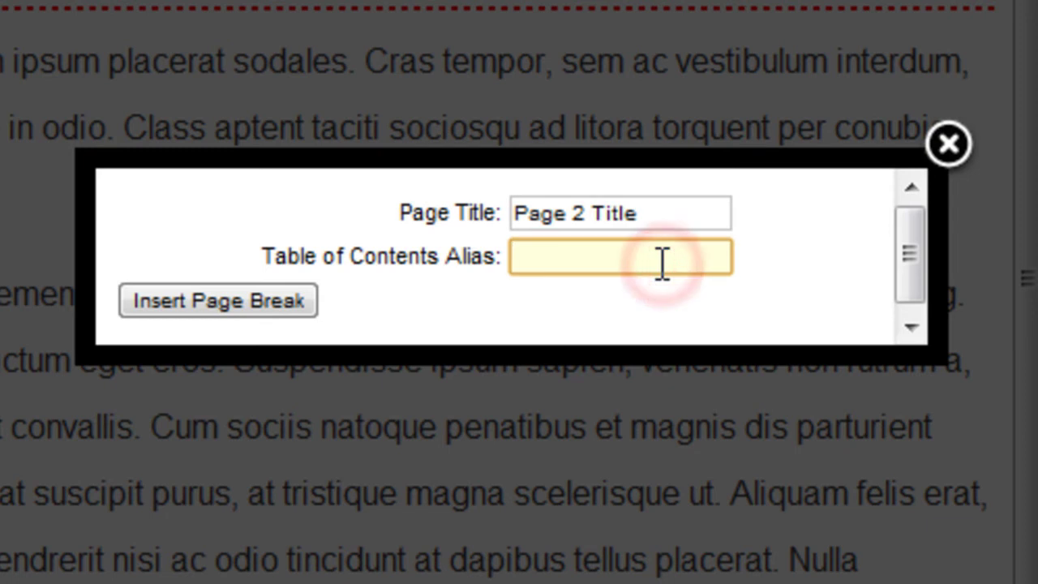
pyautogui.write('Page 2')
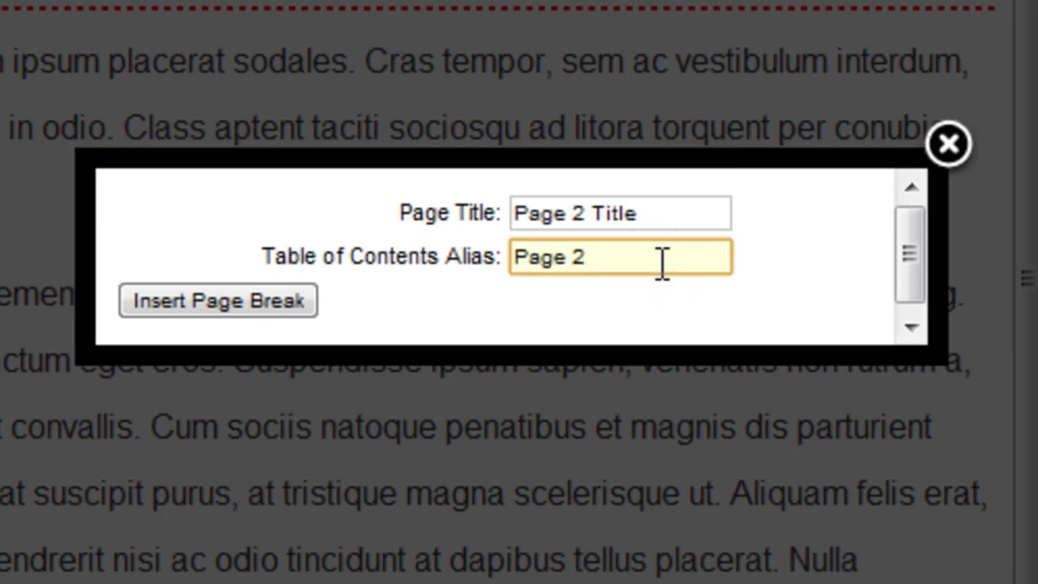
pyautogui.write(' TOC')
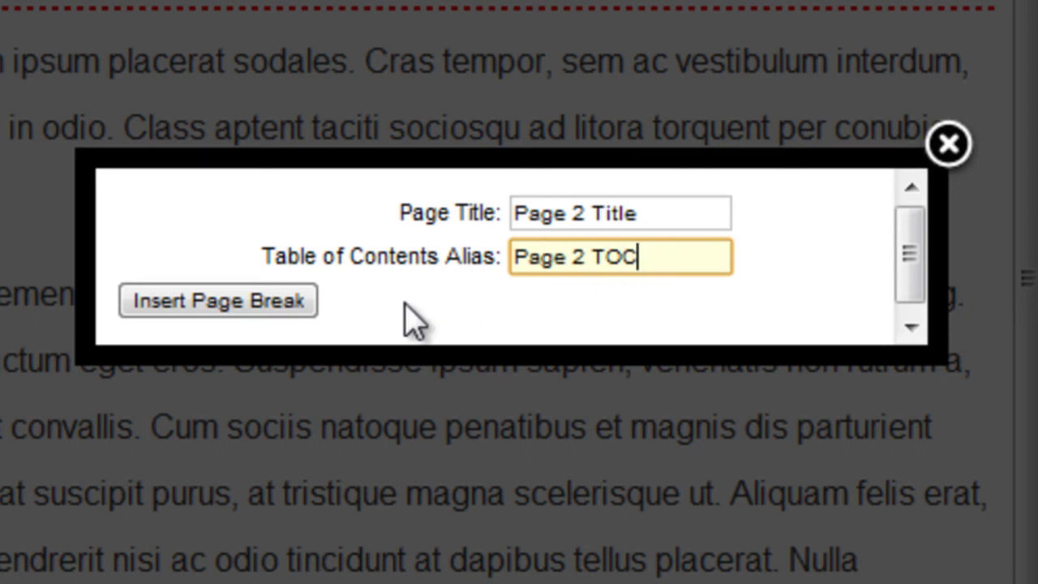
pyautogui.click(202, 312)
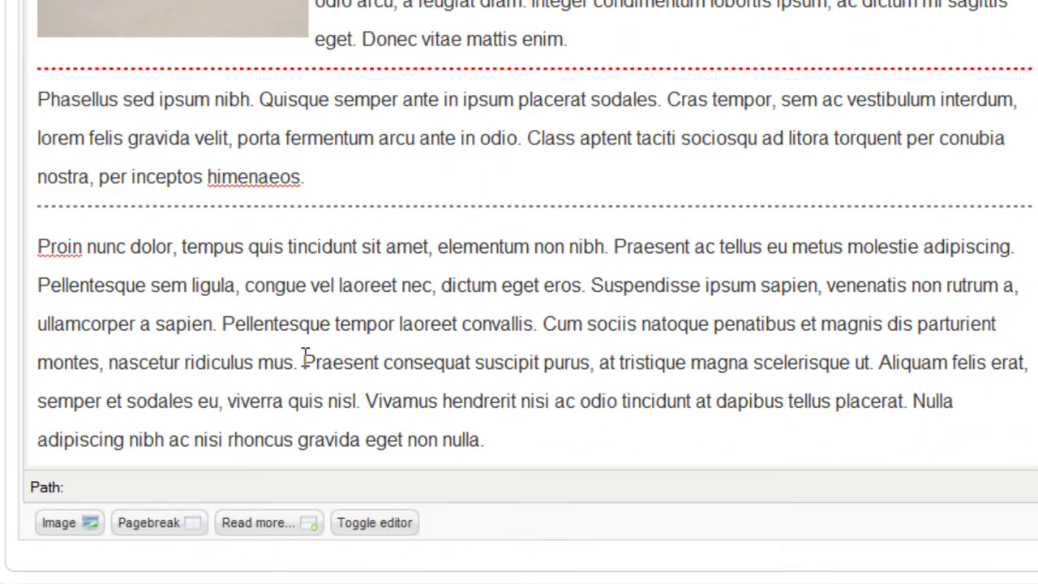
# Insert another page break titled 'Page 3 Title' with table-of-contents alias 'Page 3 TOC'
pyautogui.click(301, 361)
pyautogui.click(195, 523)
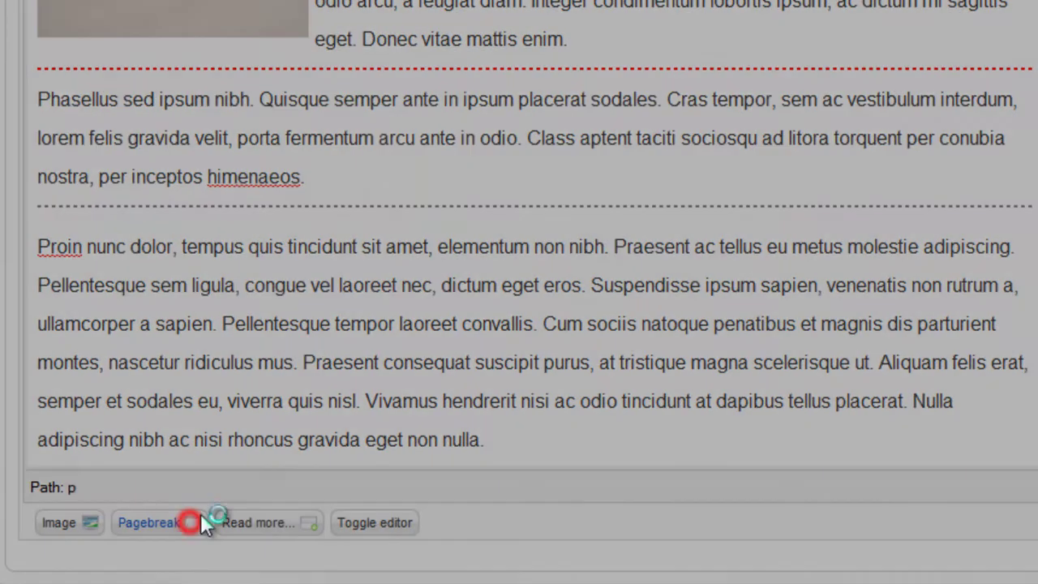
pyautogui.click(784, 186)
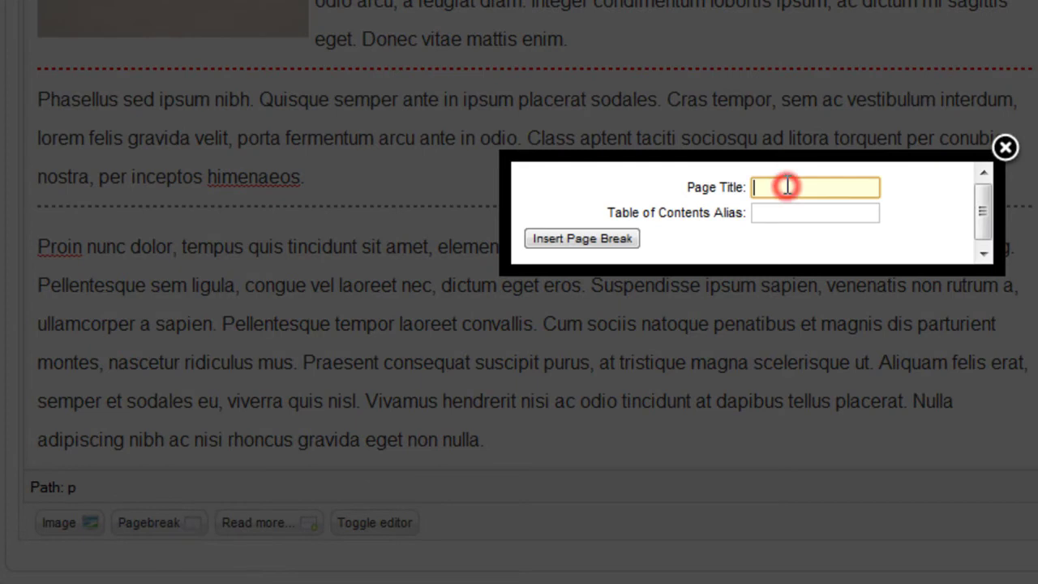
pyautogui.write('Page')
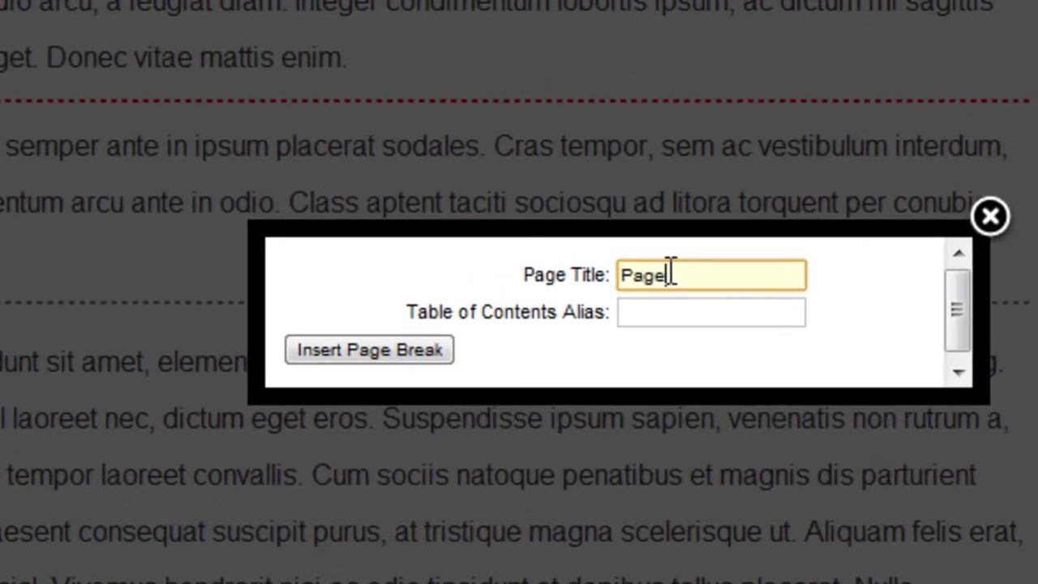
pyautogui.write(' 3 Title')
pyautogui.click(672, 314)
pyautogui.write('Page')
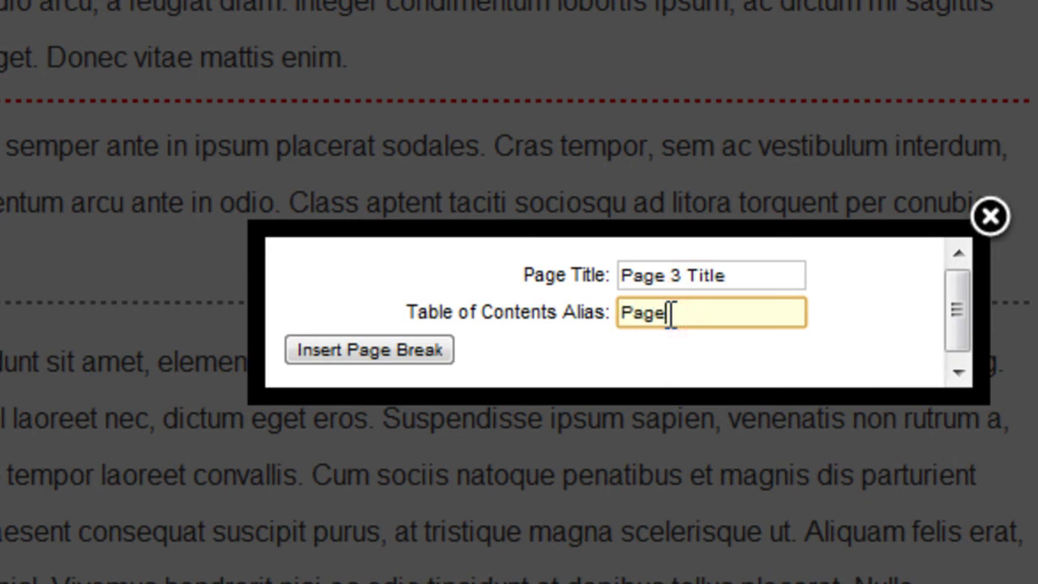
pyautogui.write(' 3 TOC')
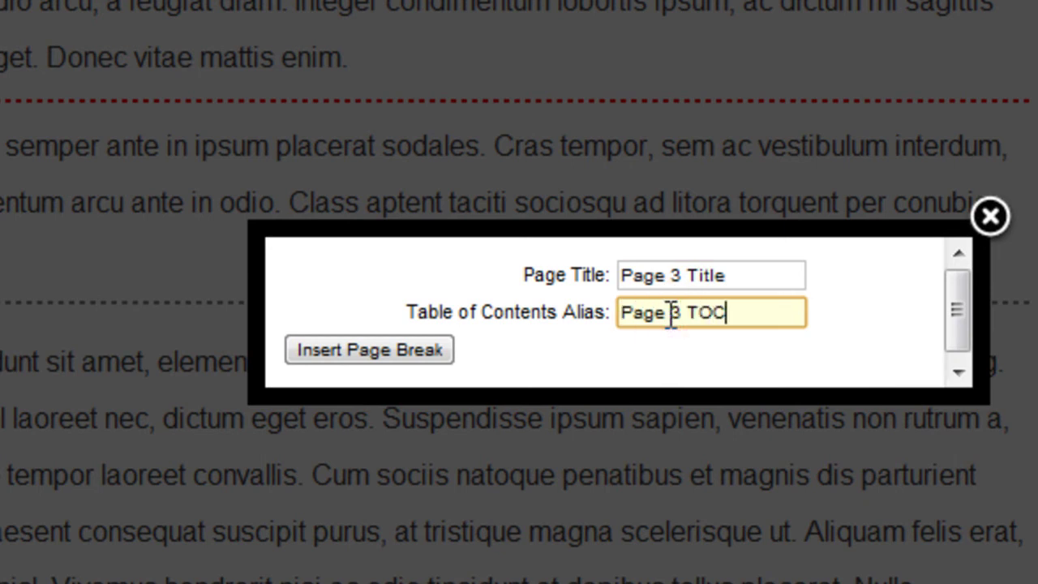
pyautogui.click(401, 355)
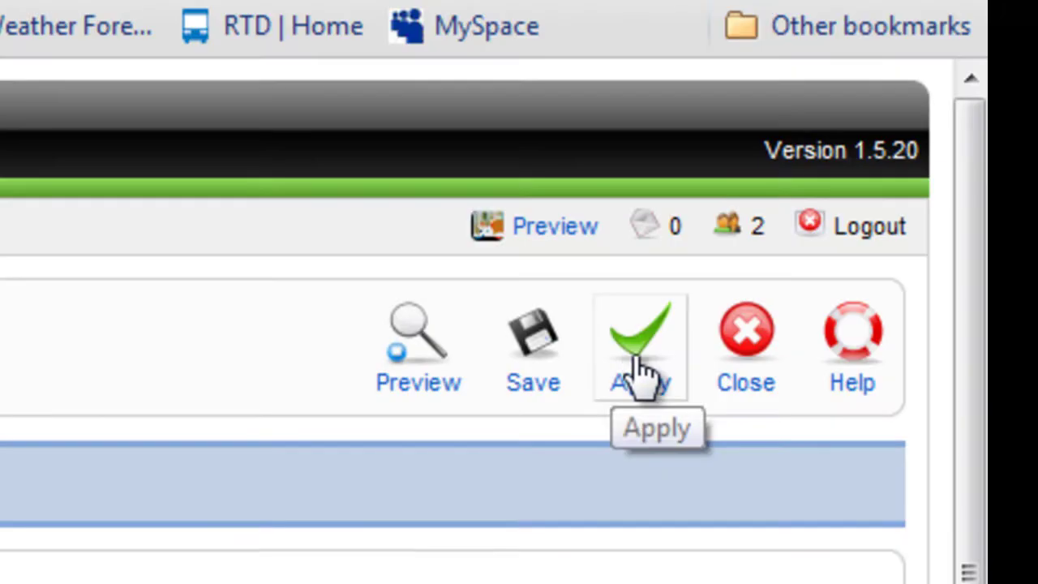
# Apply the article changes, reload the site page, and go to the Home page
pyautogui.click(640, 374)
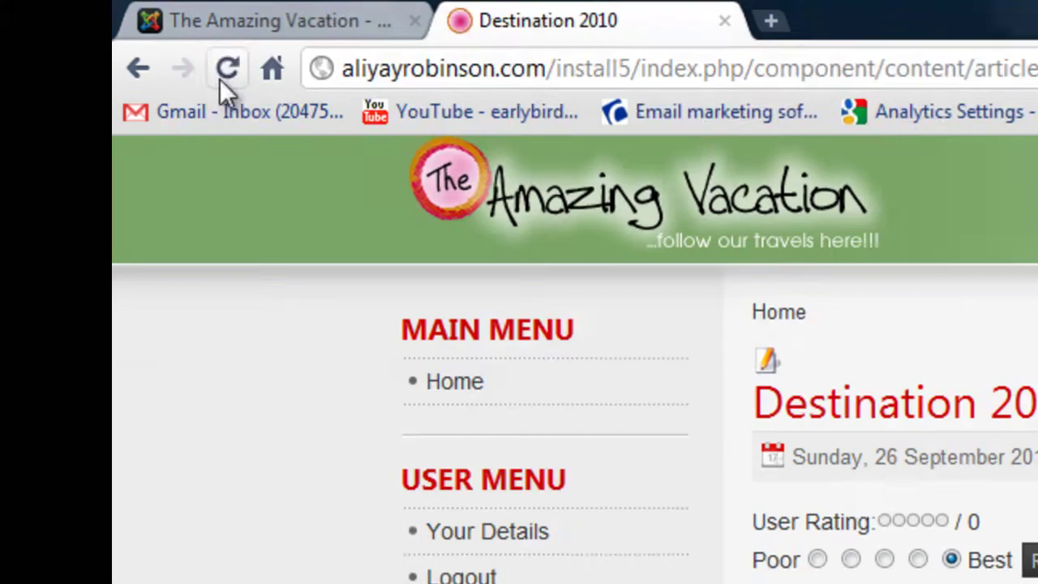
pyautogui.click(221, 78)
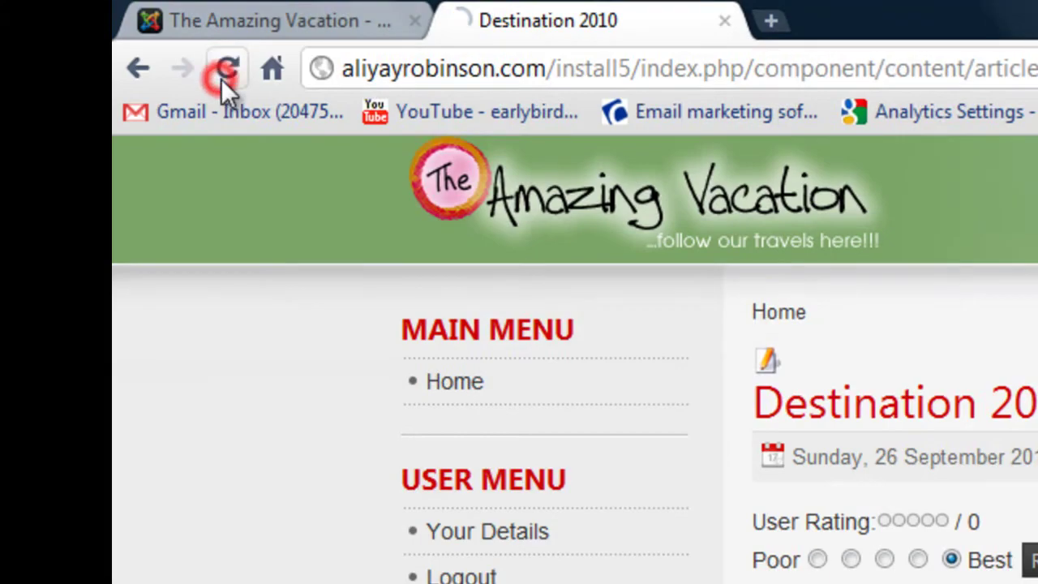
pyautogui.click(464, 389)
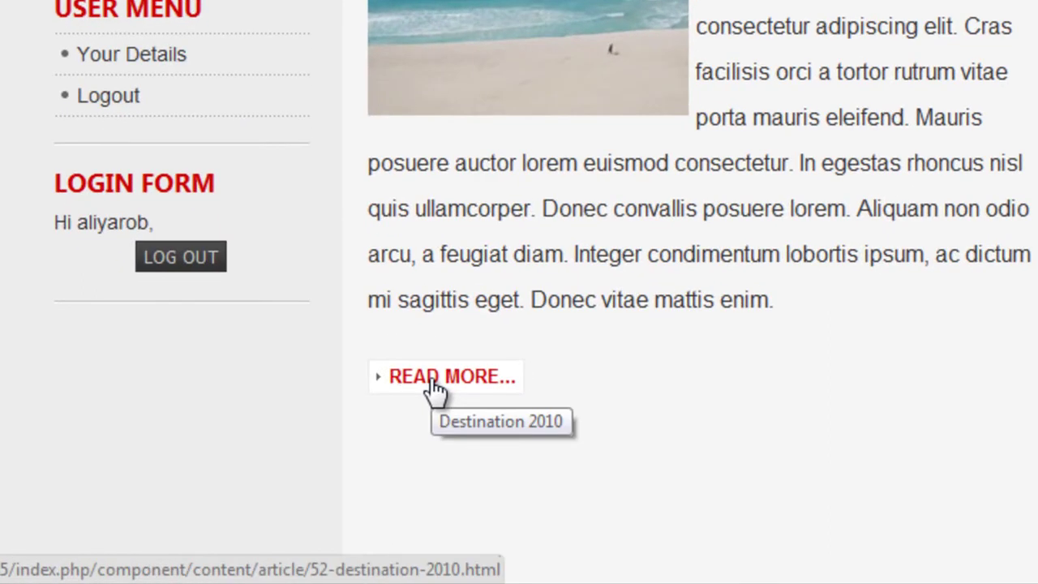
# Open Destination 2010 via Read More, then jump to Page 2 TOC and Page 3 TOC
pyautogui.click(435, 381)
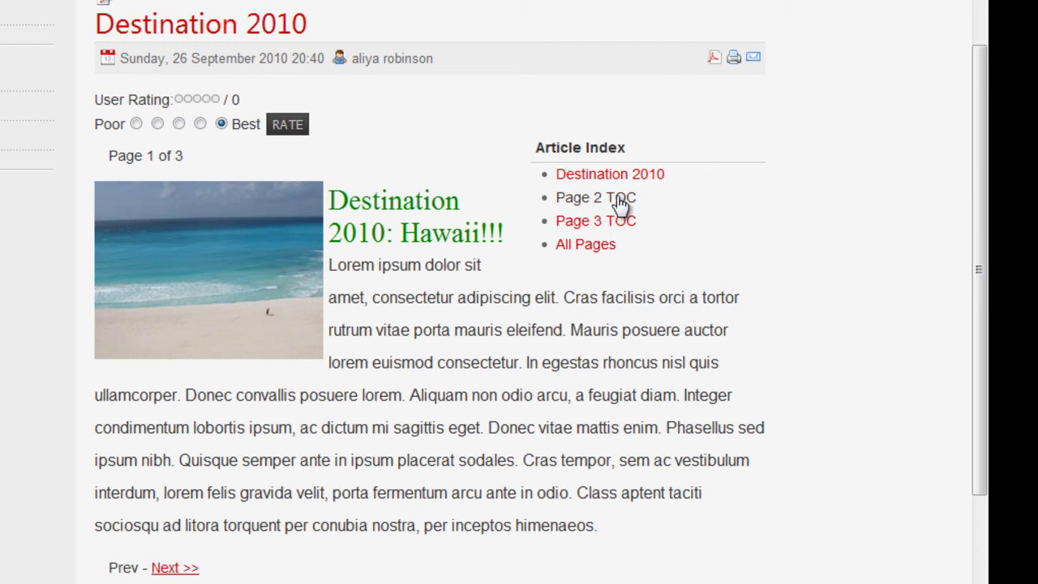
pyautogui.click(609, 200)
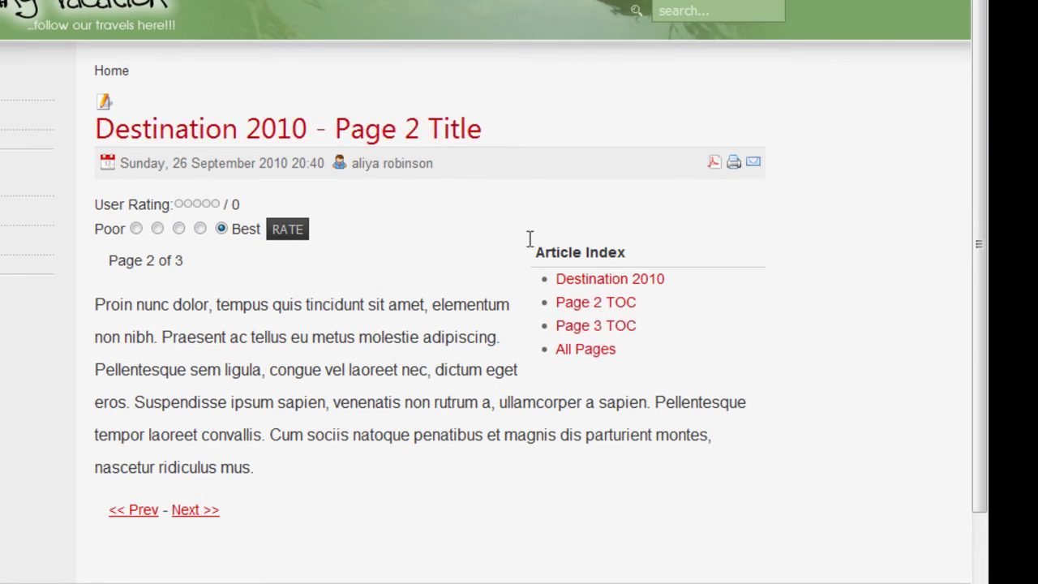
pyautogui.click(600, 332)
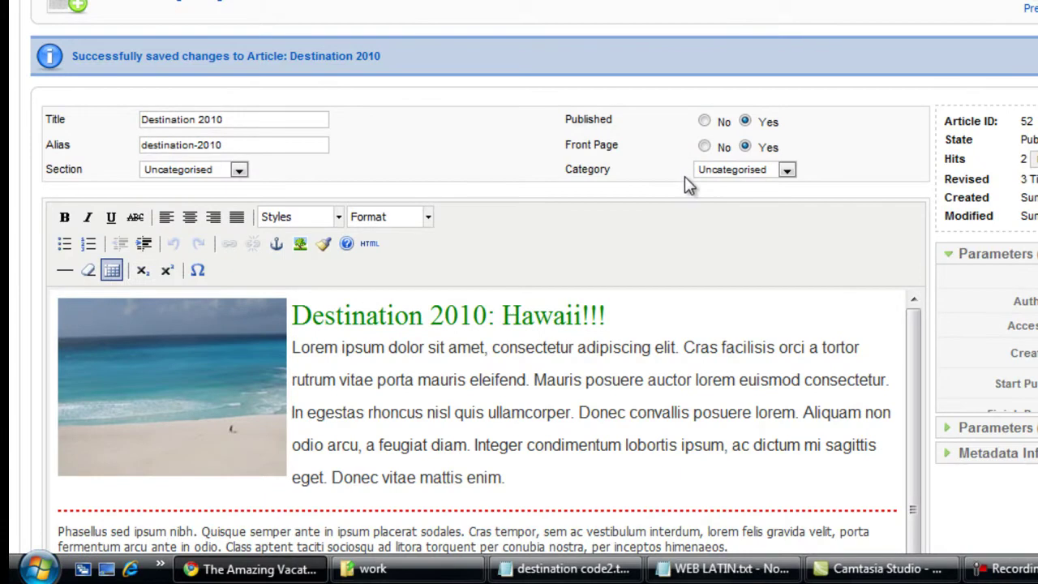
# Open the article's HTML source in the HTML Source Editor
pyautogui.scroll(-5, 686, 185)
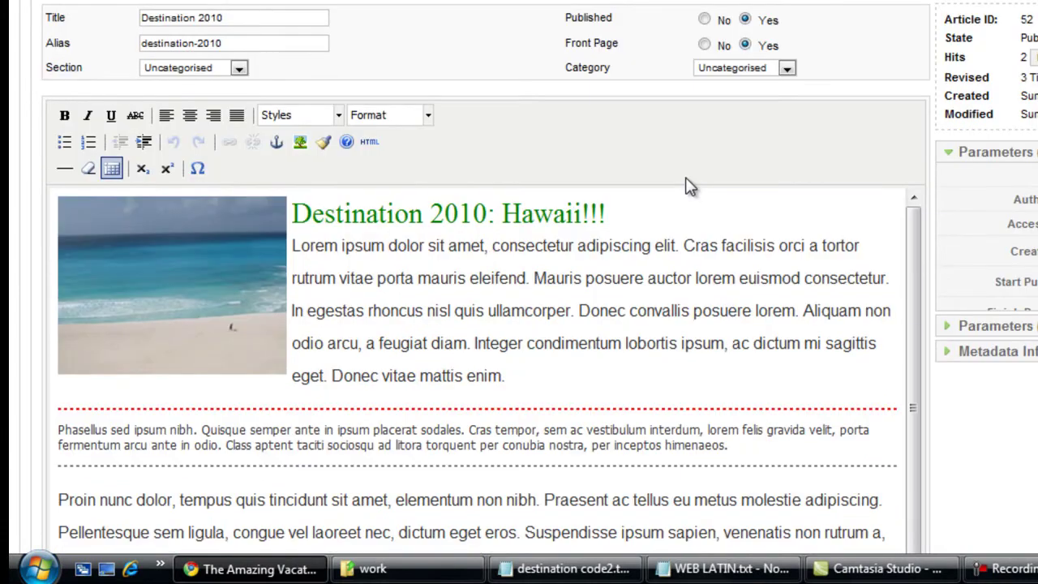
pyautogui.scroll(5, 687, 187)
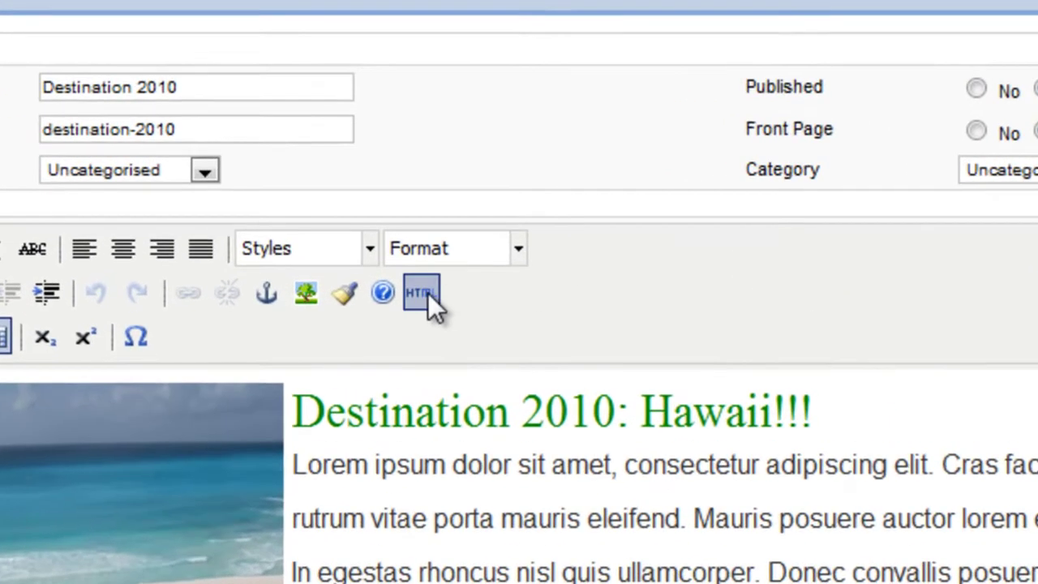
pyautogui.click(369, 243)
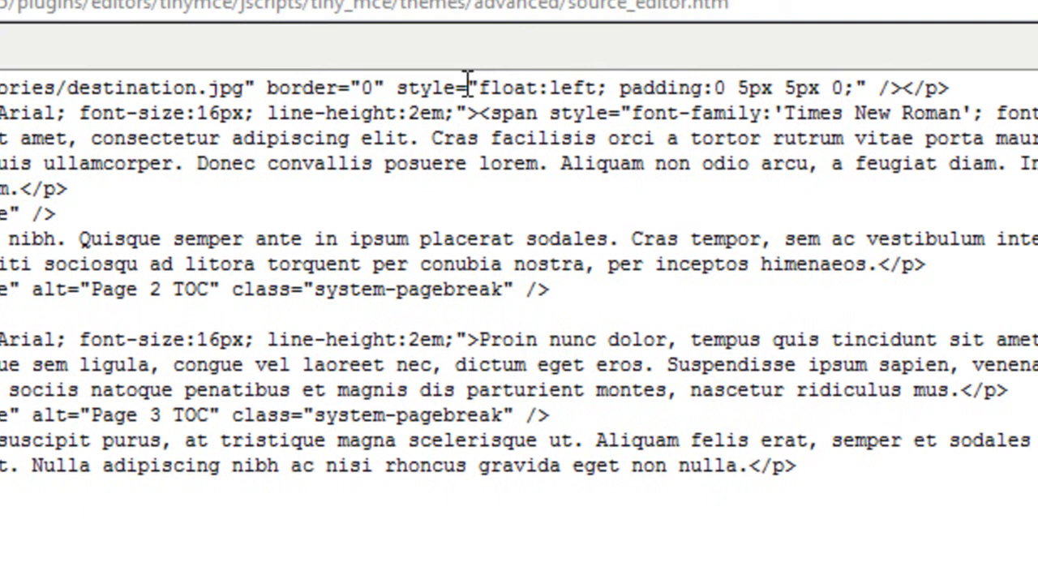
# Highlight the image's inline style and each padding value (0, 5px, bottom, 0)
pyautogui.moveTo(396, 87); pyautogui.dragTo(866, 86)
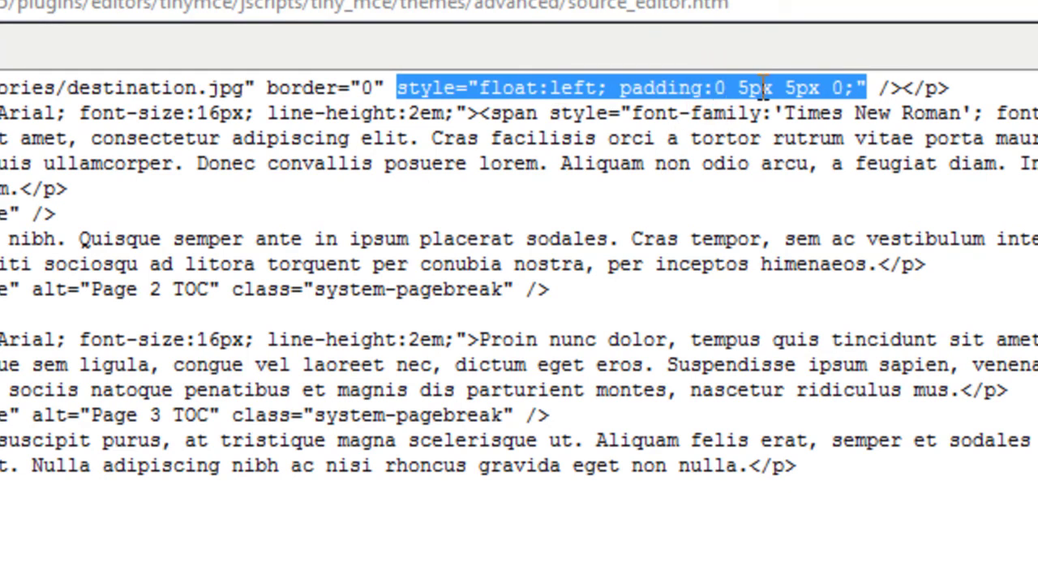
pyautogui.click(762, 130)
pyautogui.doubleClick(720, 86)
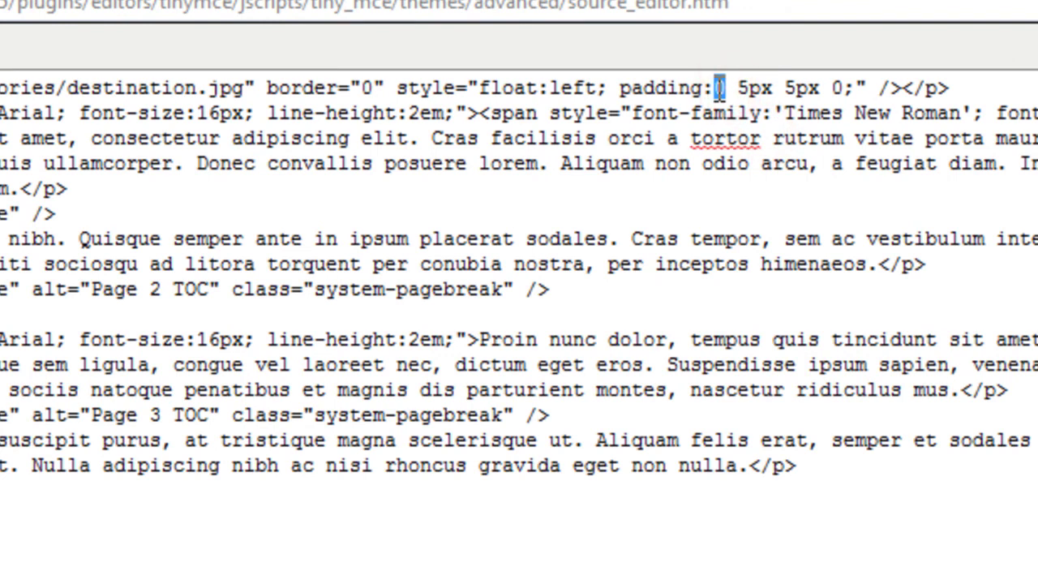
pyautogui.click(746, 87)
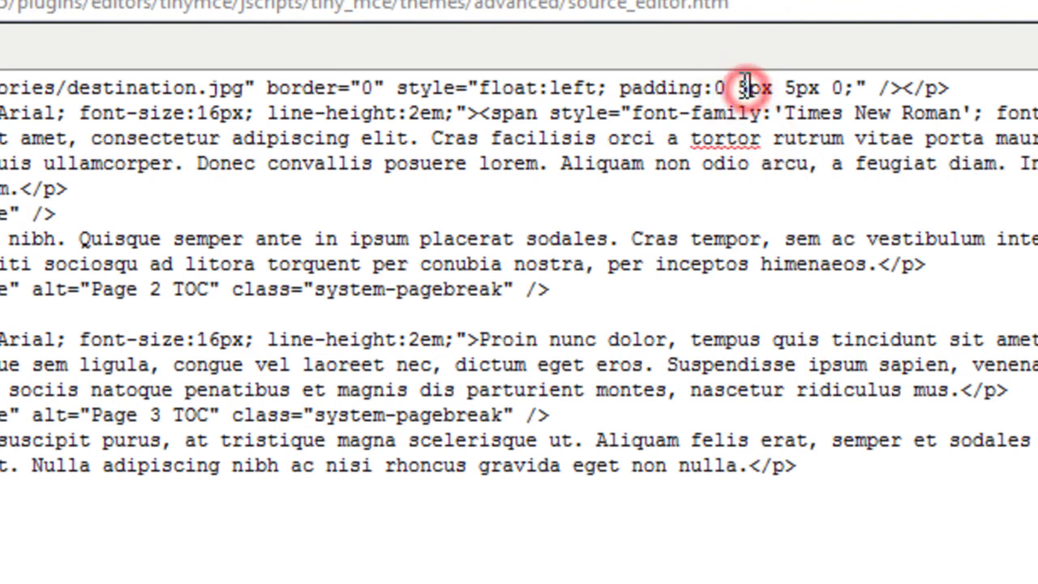
pyautogui.click(798, 87)
pyautogui.click(838, 88)
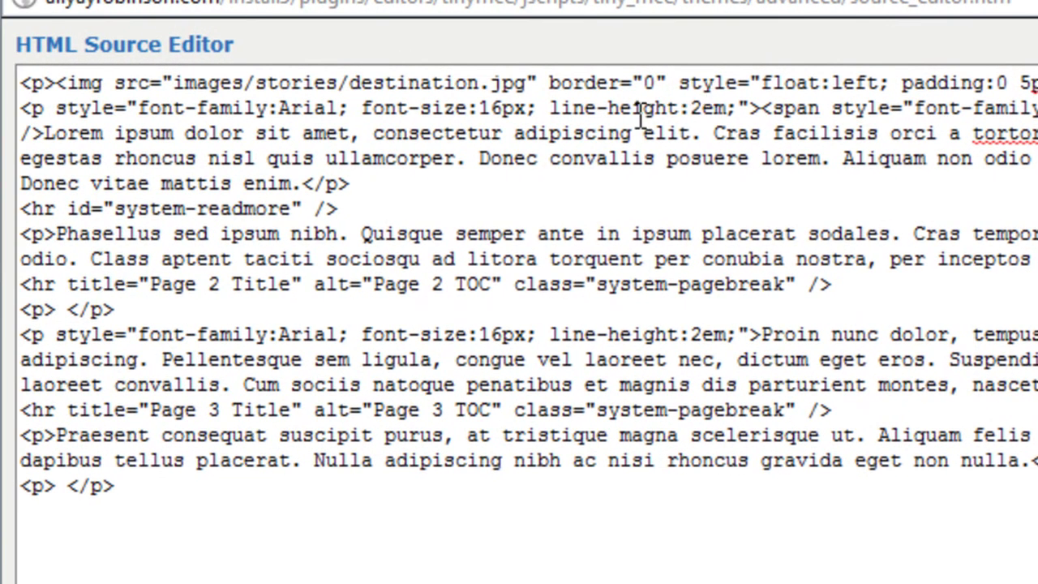
pyautogui.moveTo(688, 108); pyautogui.dragTo(729, 108)
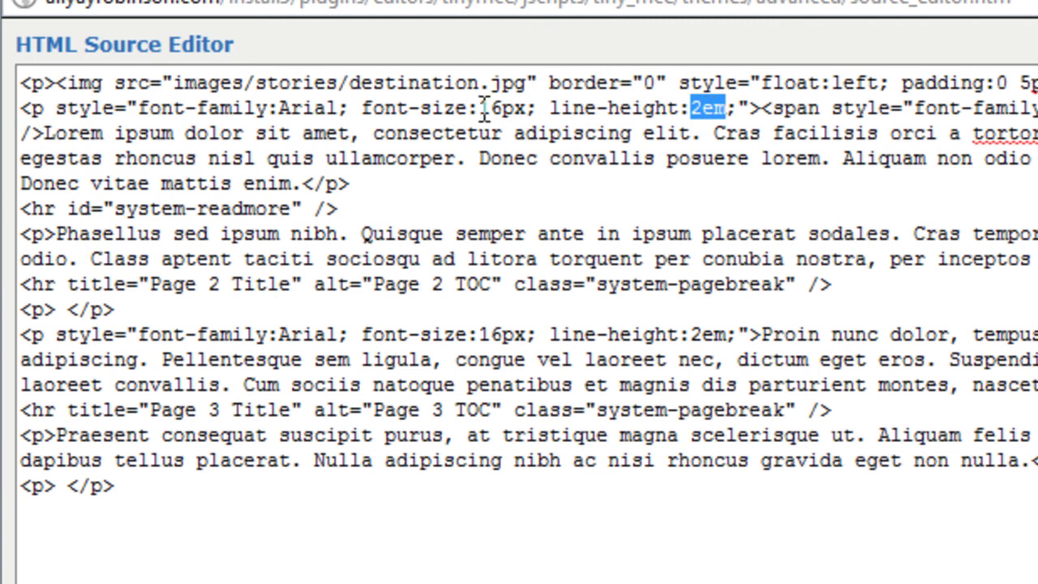
pyautogui.moveTo(490, 108); pyautogui.dragTo(525, 107)
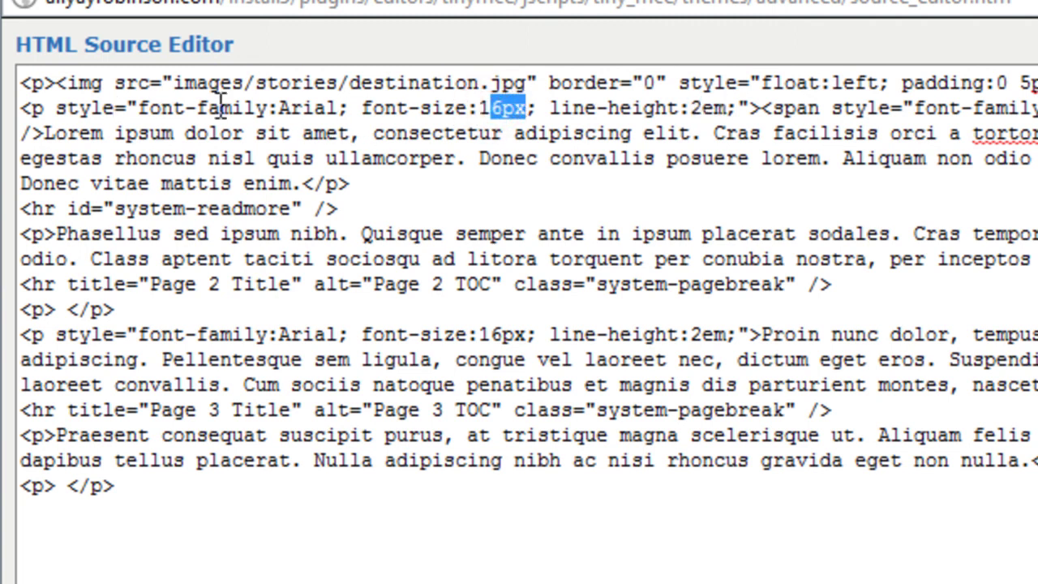
pyautogui.moveTo(280, 106); pyautogui.dragTo(326, 107)
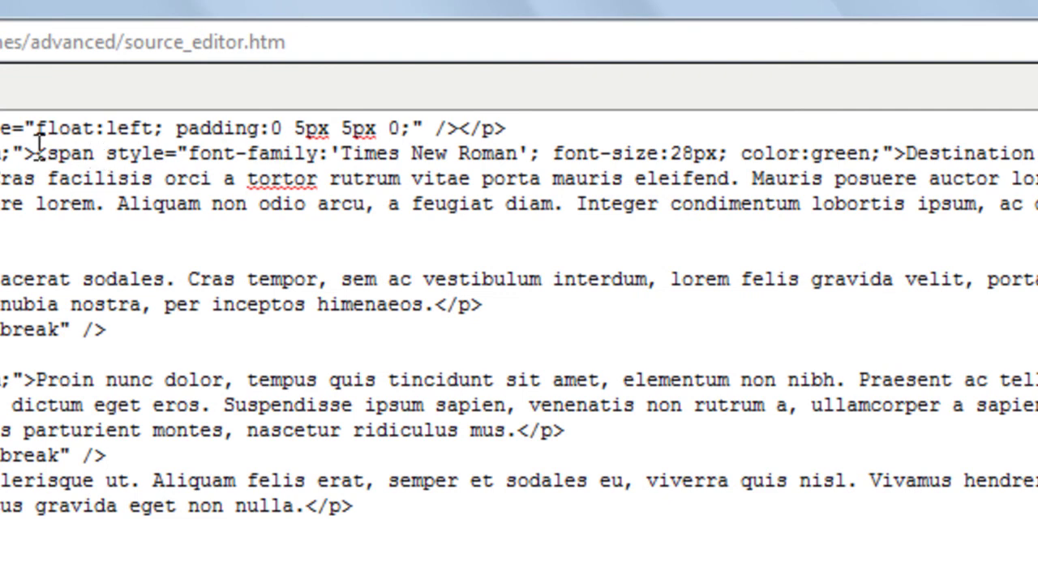
pyautogui.moveTo(35, 152); pyautogui.dragTo(1037, 153)
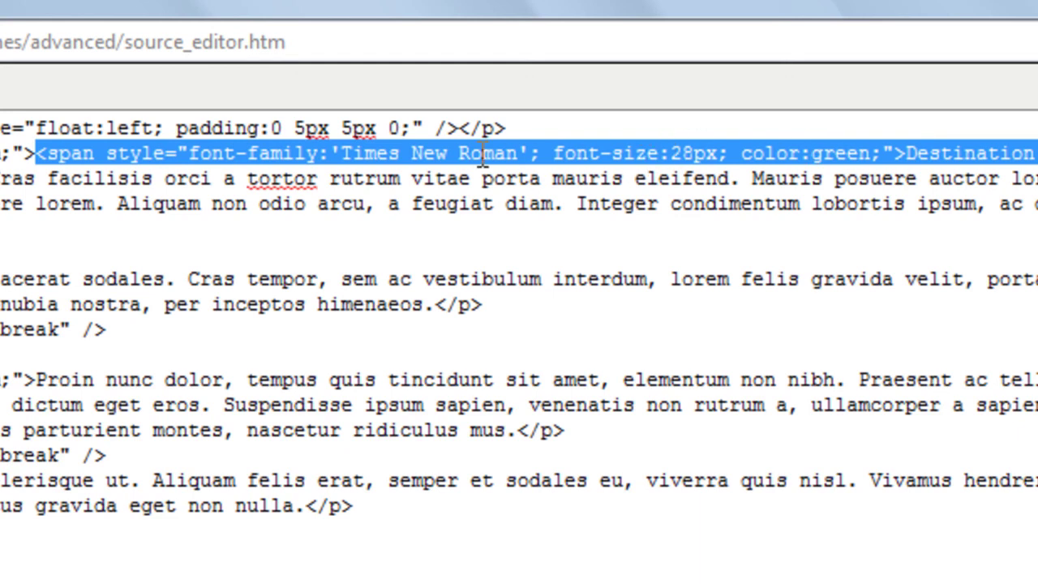
pyautogui.click(356, 153)
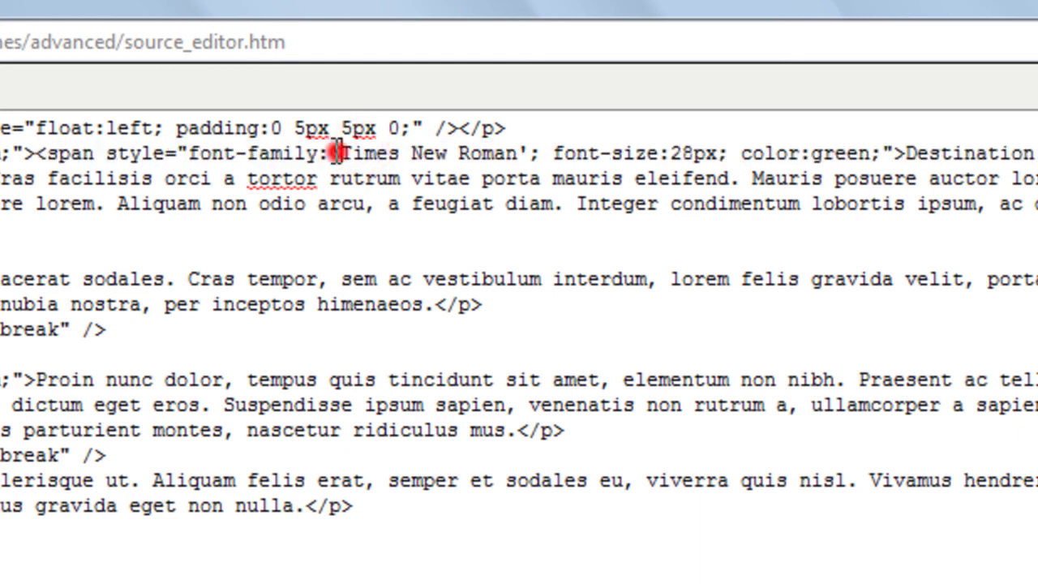
pyautogui.moveTo(340, 152); pyautogui.dragTo(519, 154)
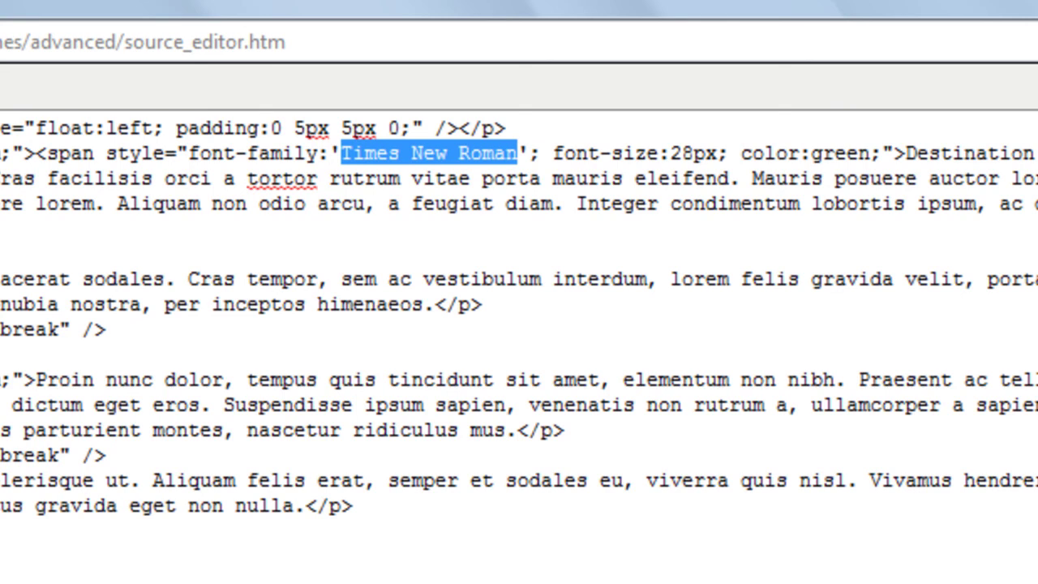
pyautogui.moveTo(814, 153); pyautogui.dragTo(848, 153)
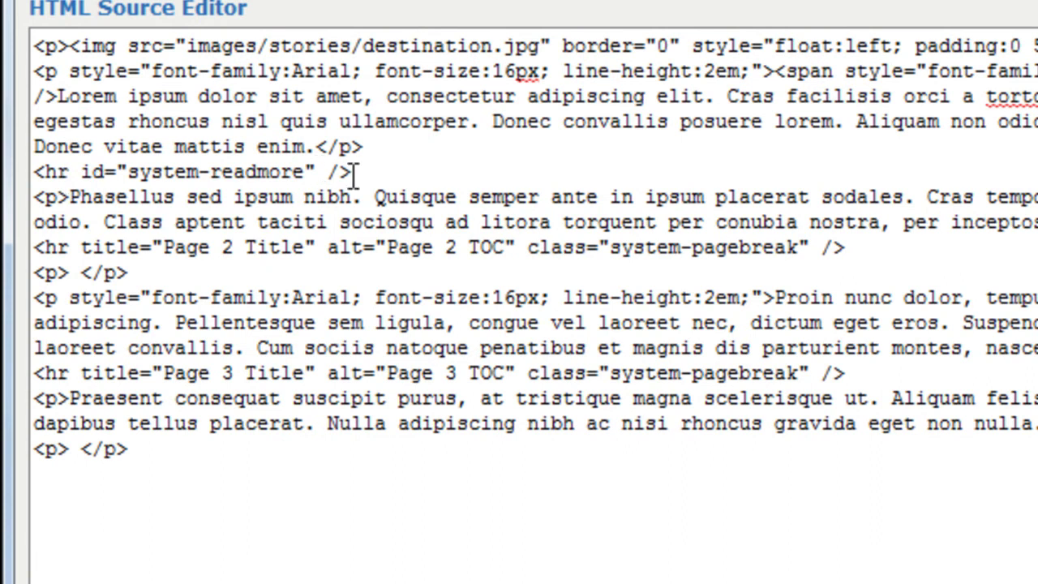
# Highlight the system-readmore marker, the Phasellus paragraph start and the 2em line-height value
pyautogui.moveTo(355, 173); pyautogui.dragTo(34, 172)
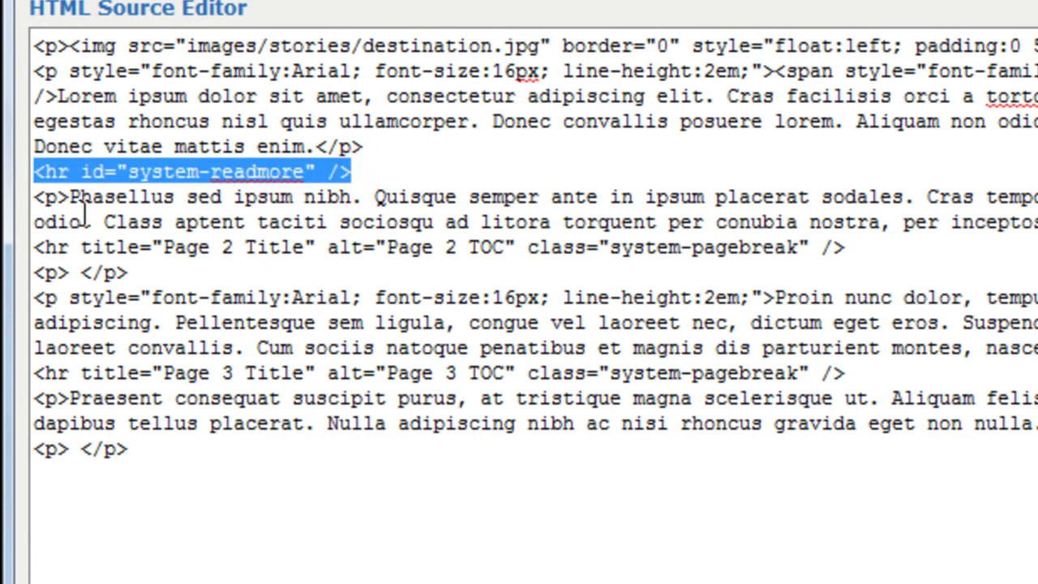
pyautogui.moveTo(68, 197); pyautogui.dragTo(79, 196)
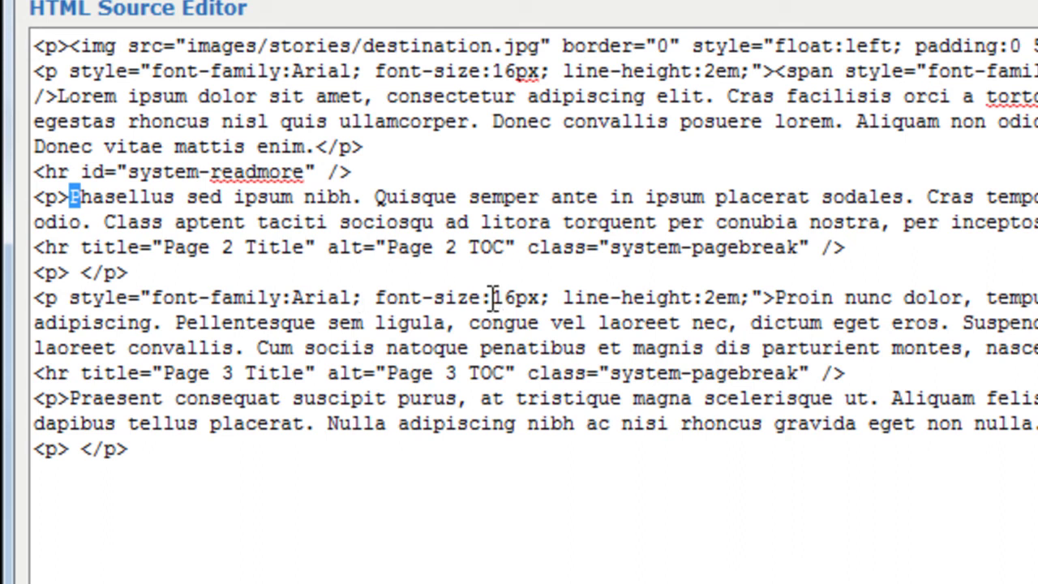
pyautogui.click(704, 297)
pyautogui.moveTo(717, 298)
pyautogui.mouseDown()
pyautogui.moveTo(736, 298)
pyautogui.moveTo(727, 297)
pyautogui.mouseUp()
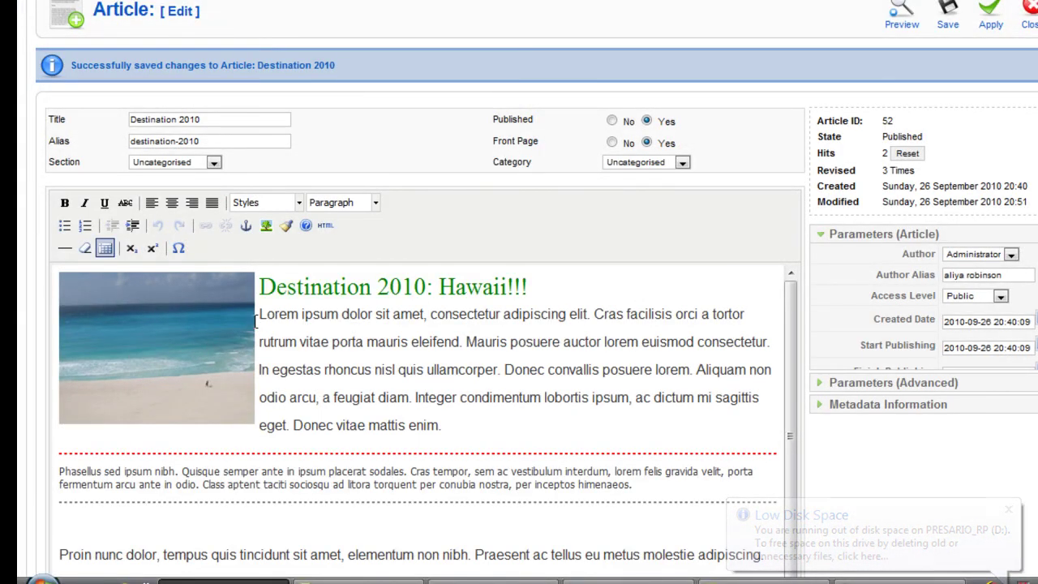
pyautogui.moveTo(256, 320); pyautogui.dragTo(259, 324)
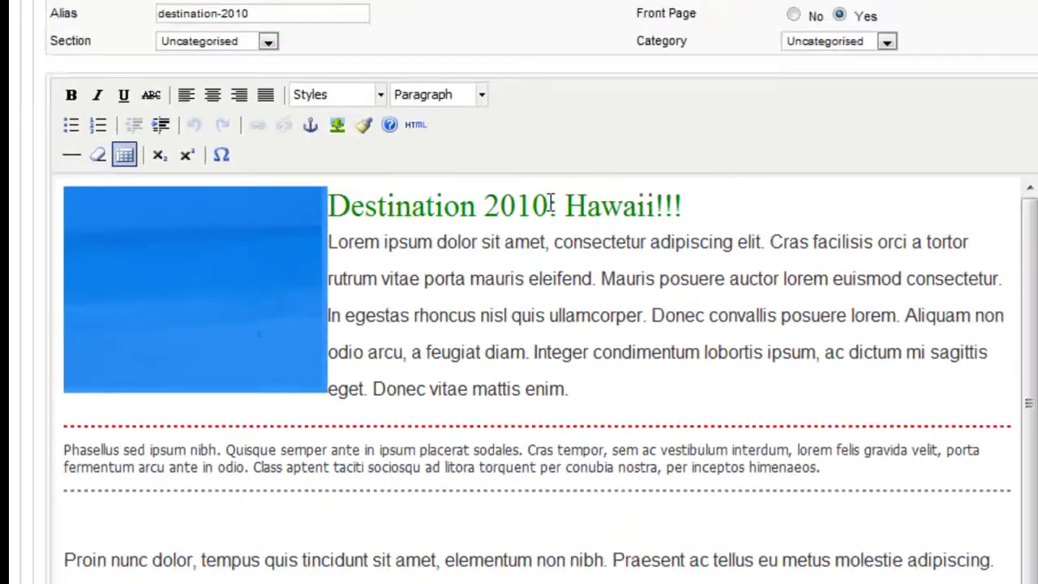
pyautogui.moveTo(364, 206); pyautogui.dragTo(637, 206)
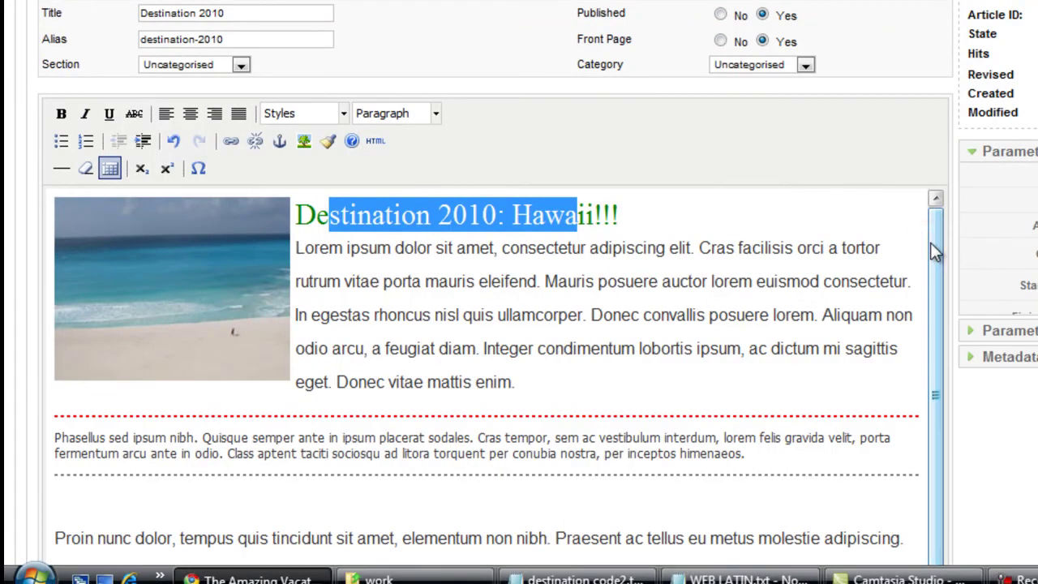
pyautogui.scroll(3, 519, 324)
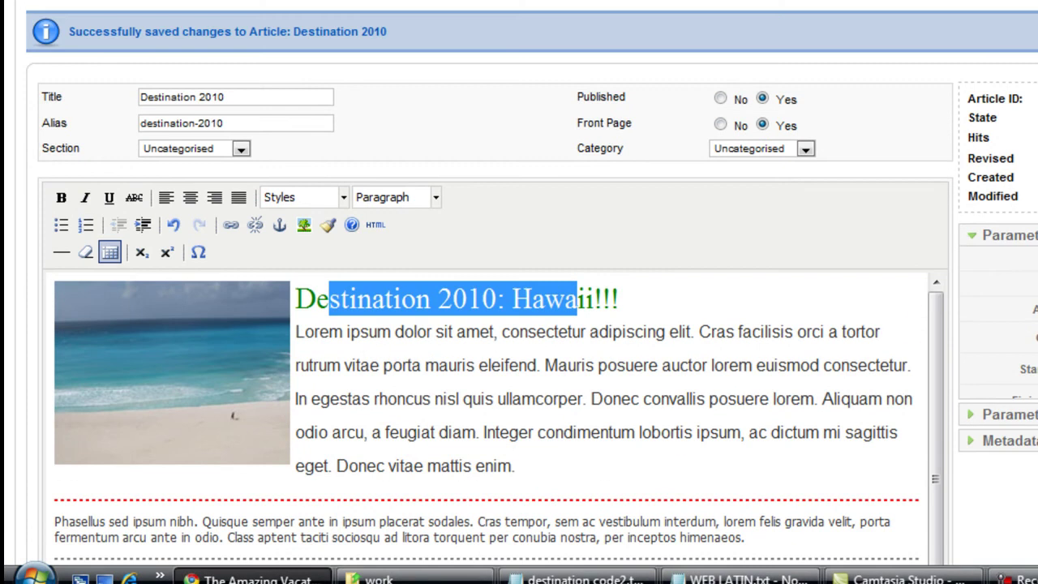